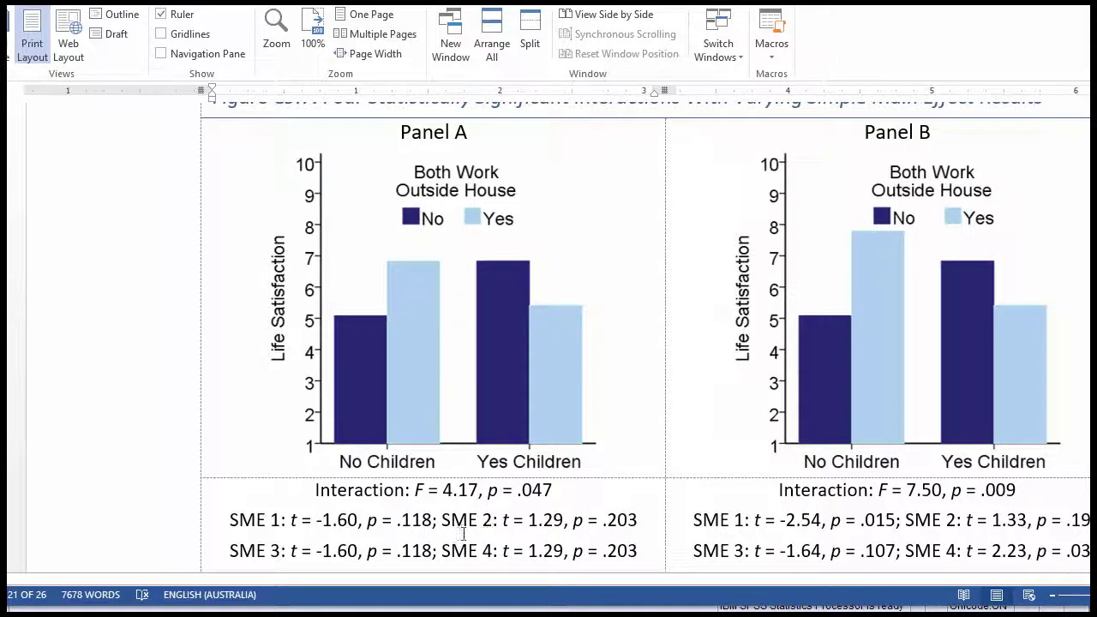
Examine the interaction and simple main effect results reported under Panel A's life satisfaction chart.
click(360, 520)
text(,)
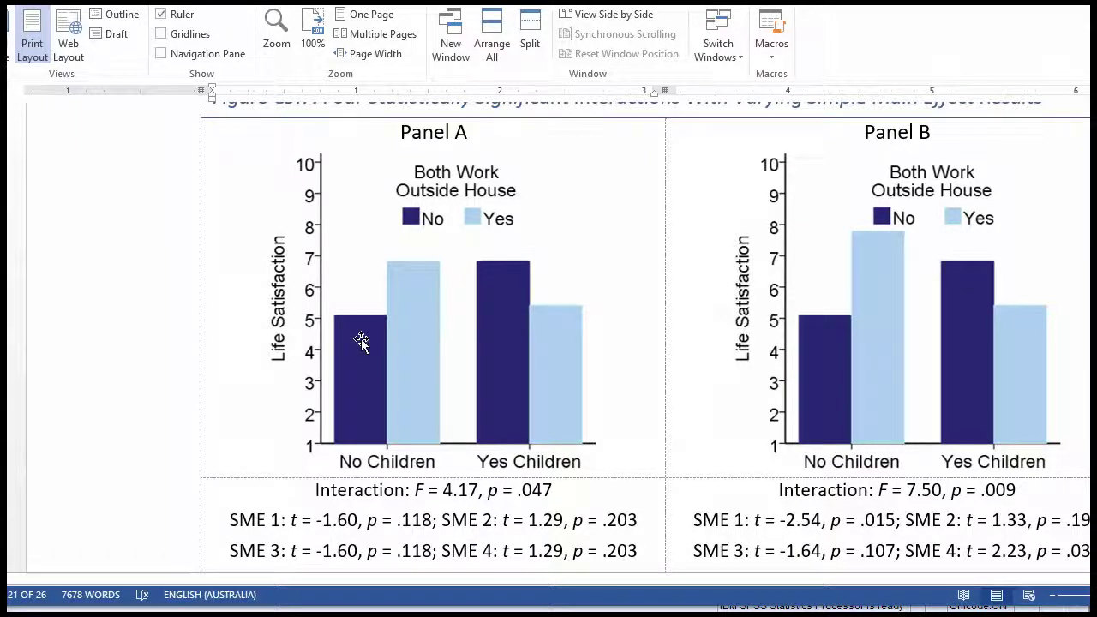
drag(553, 490, 486, 489)
click(555, 493)
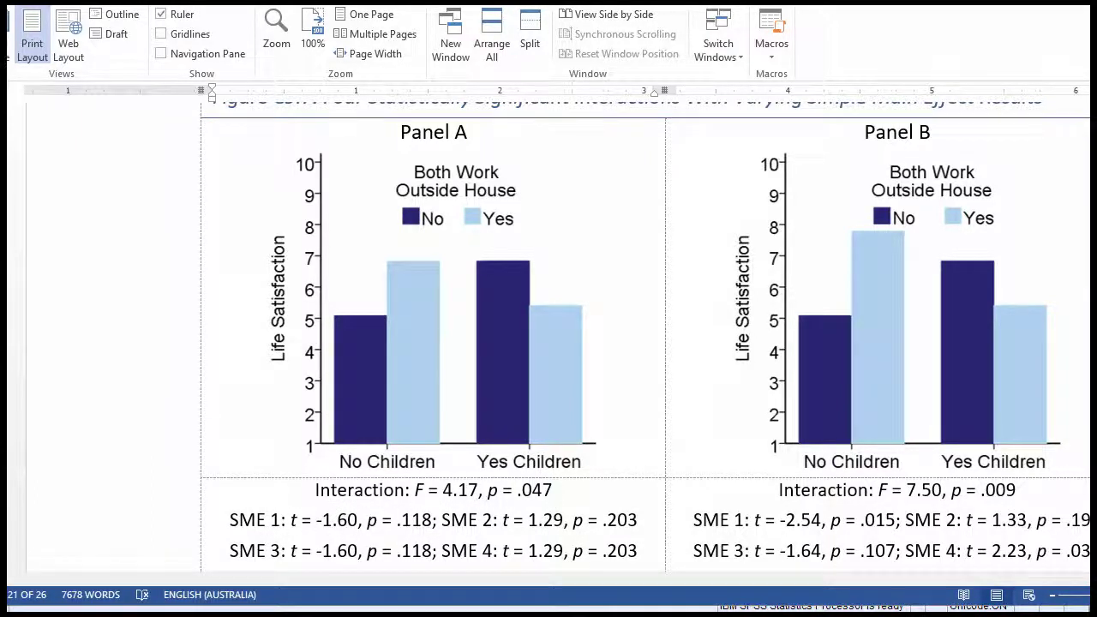
Switch to SPSS and start a Univariate general linear model with life_satisfaction as the dependent variable.
key(alt+Tab)
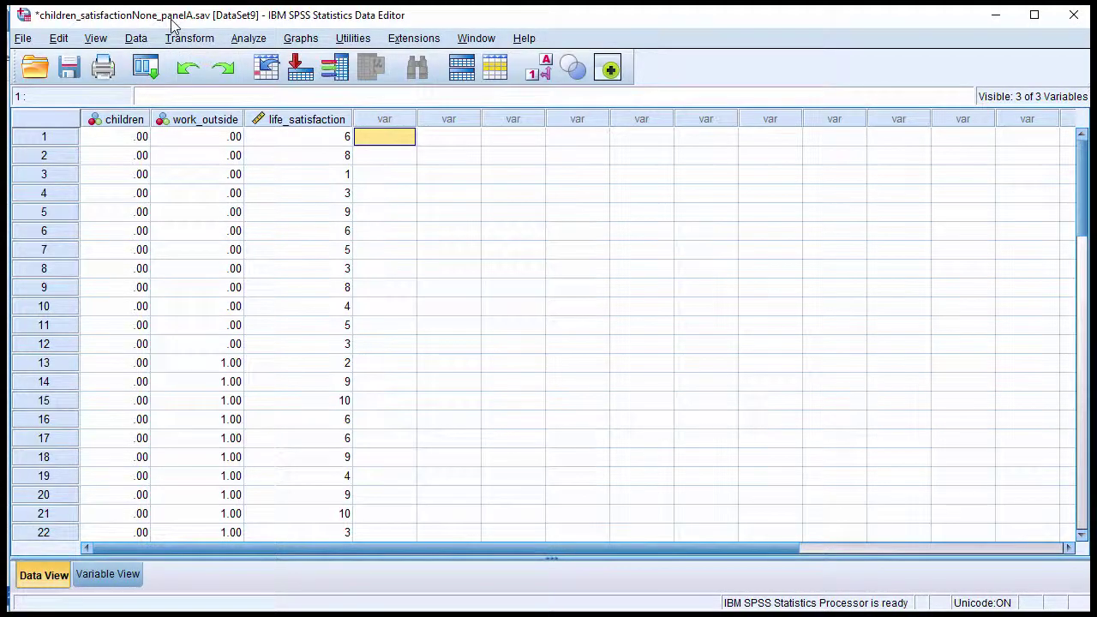
click(248, 39)
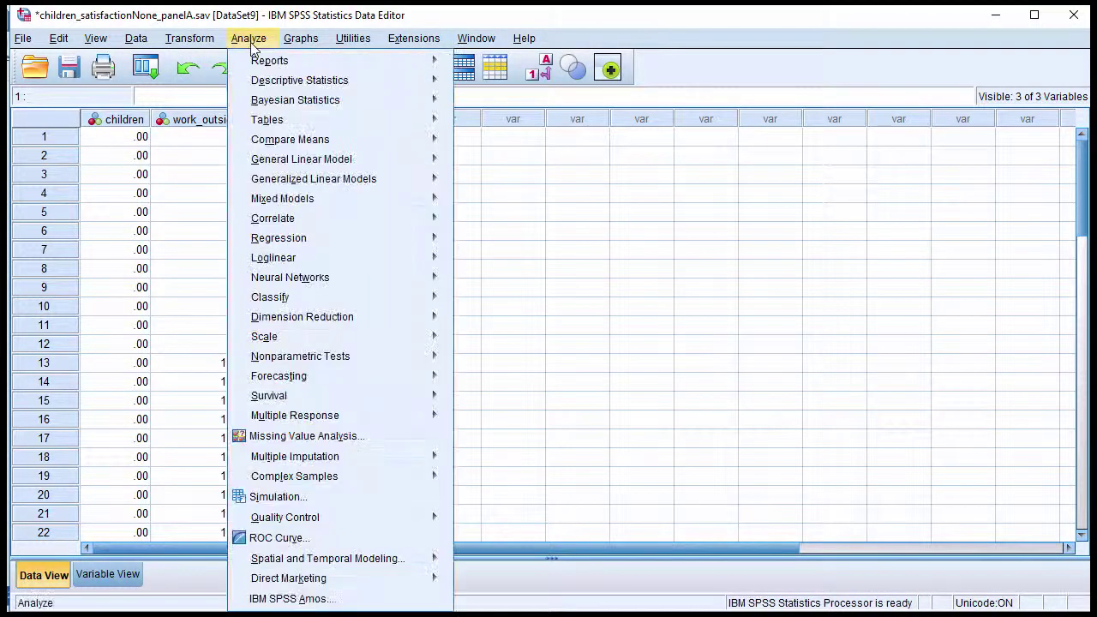
mouse_move(348, 163)
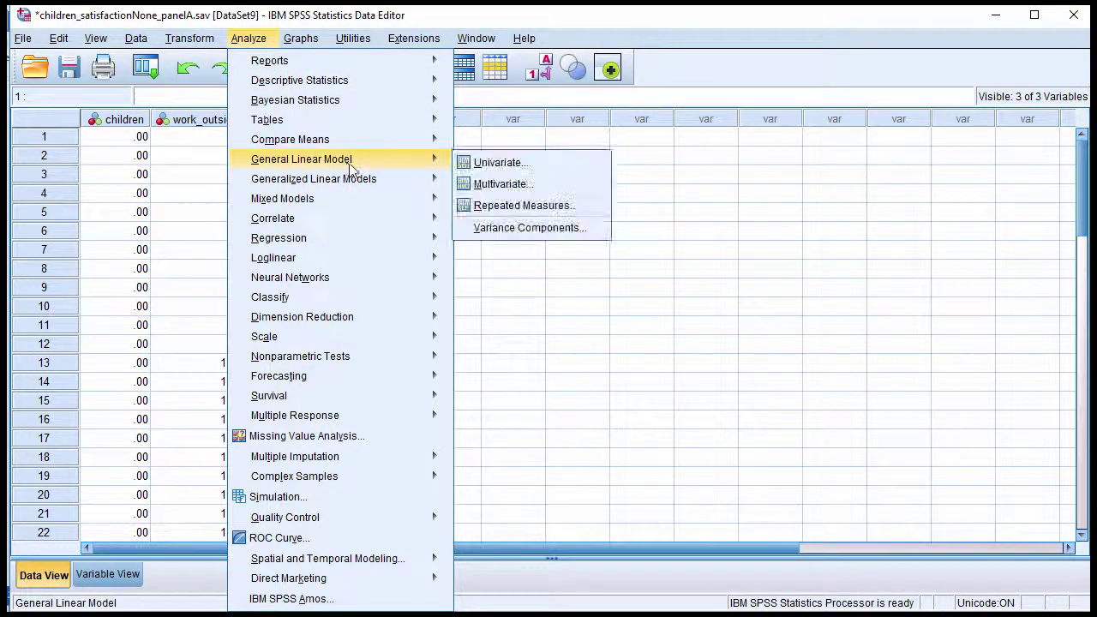
click(480, 162)
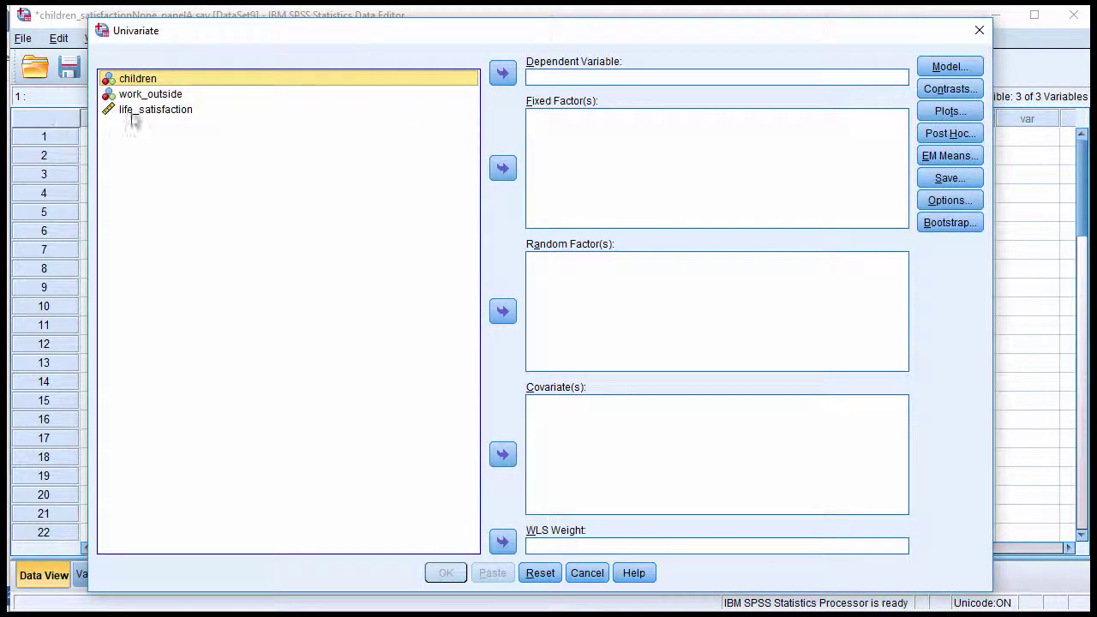
click(144, 111)
click(503, 73)
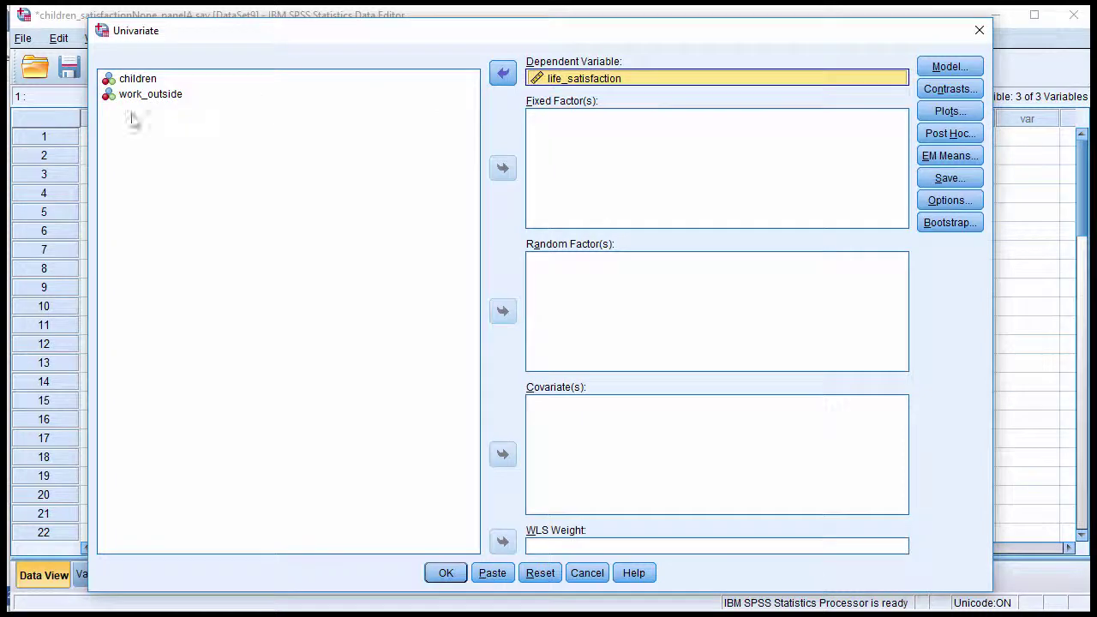
Add children and work_outside as the fixed factors of the Univariate model.
click(130, 94)
click(139, 80)
shift+click(146, 95)
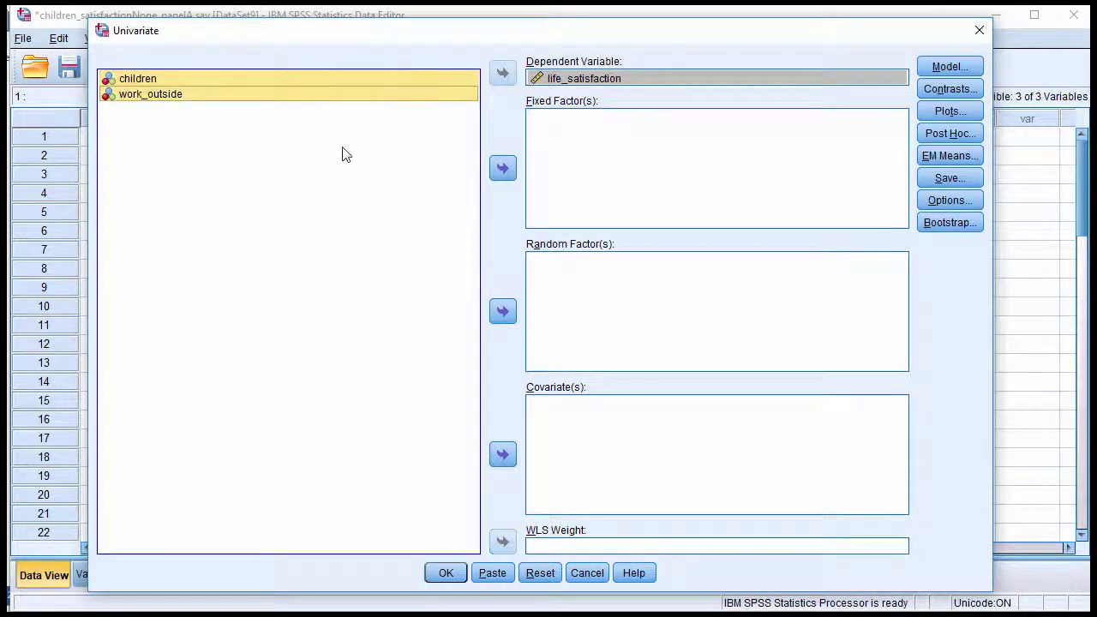
click(503, 168)
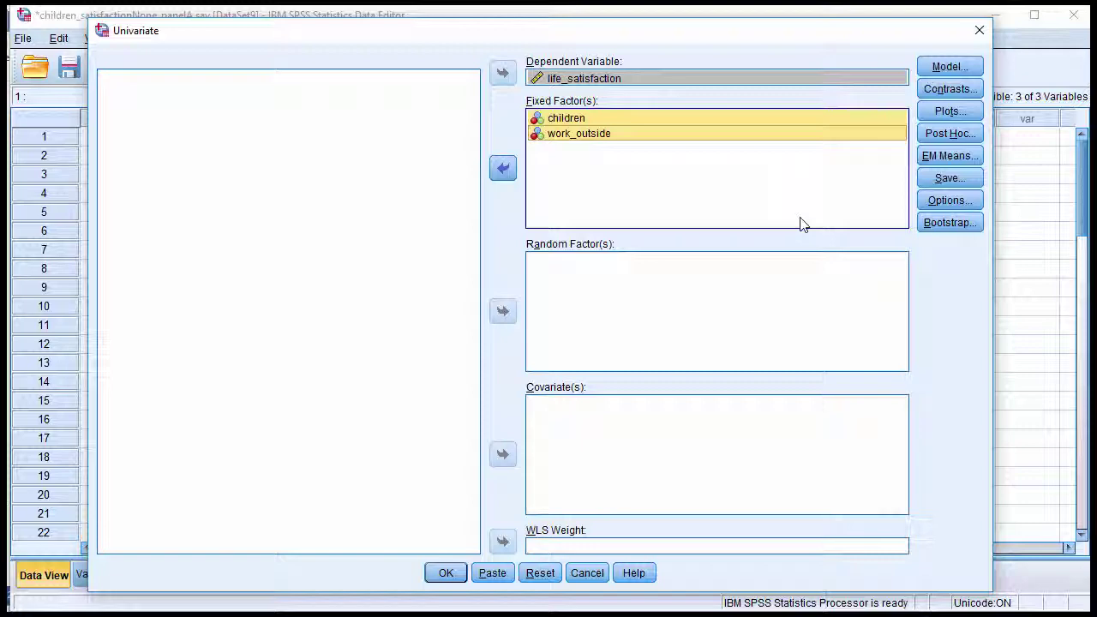
Include estimates of effect size and descriptive statistics in the Univariate output options.
click(950, 200)
click(471, 180)
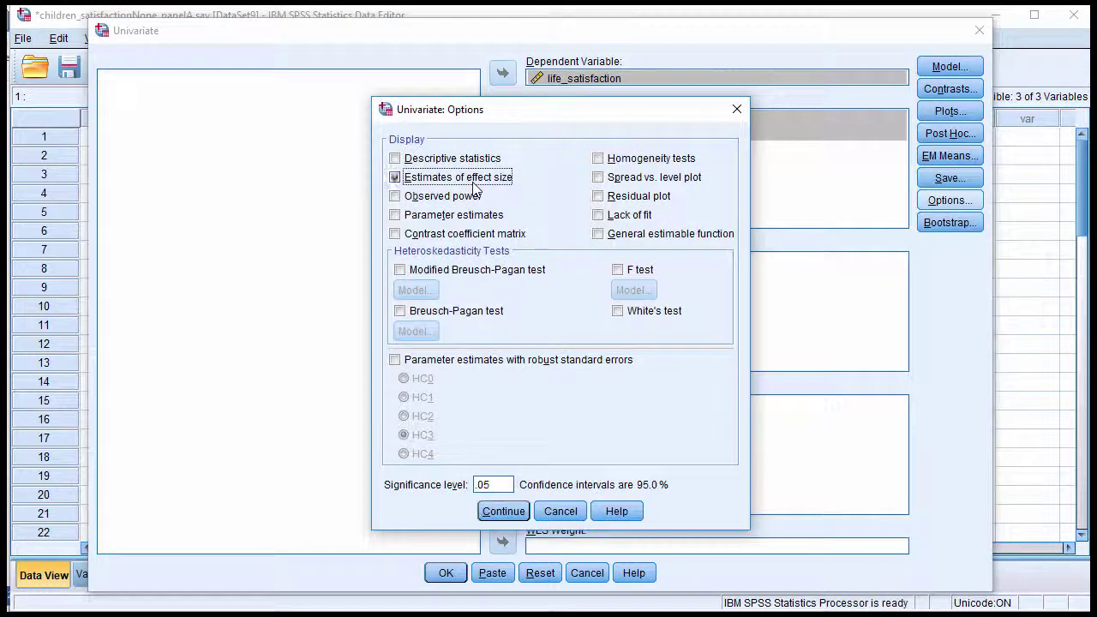
click(471, 161)
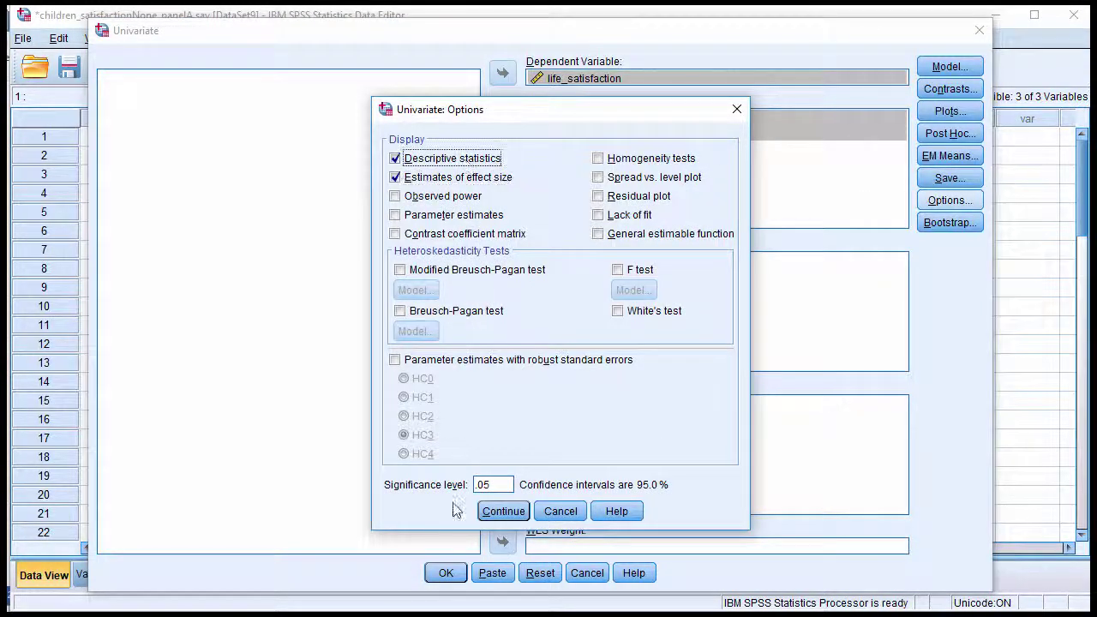
click(504, 511)
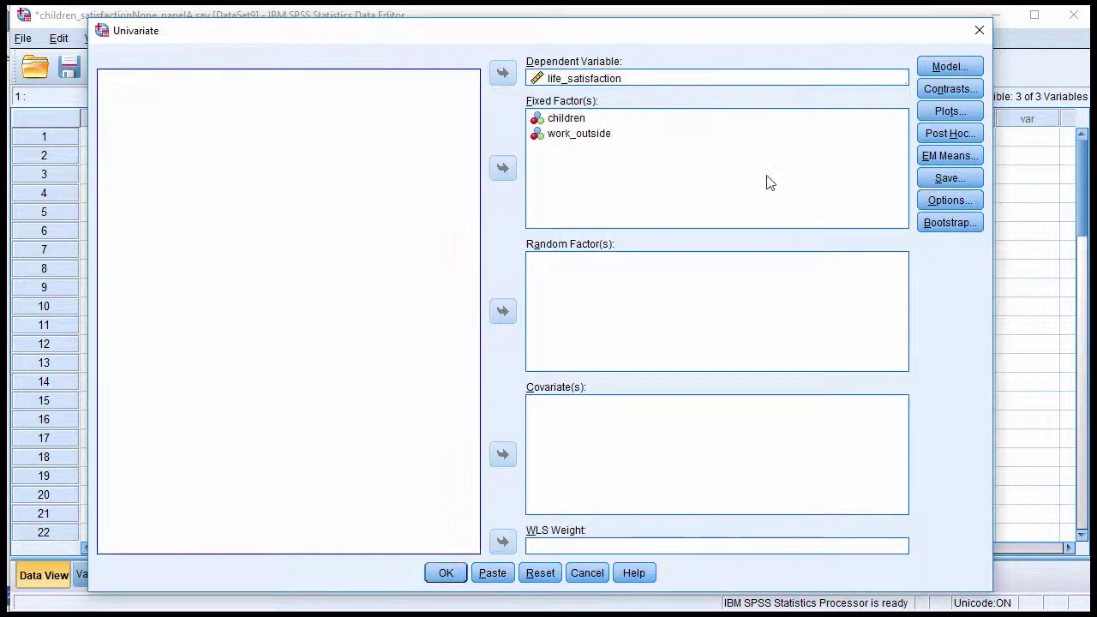
Request estimated marginal means for the children*work_outside interaction and paste the analysis into a syntax file.
click(935, 155)
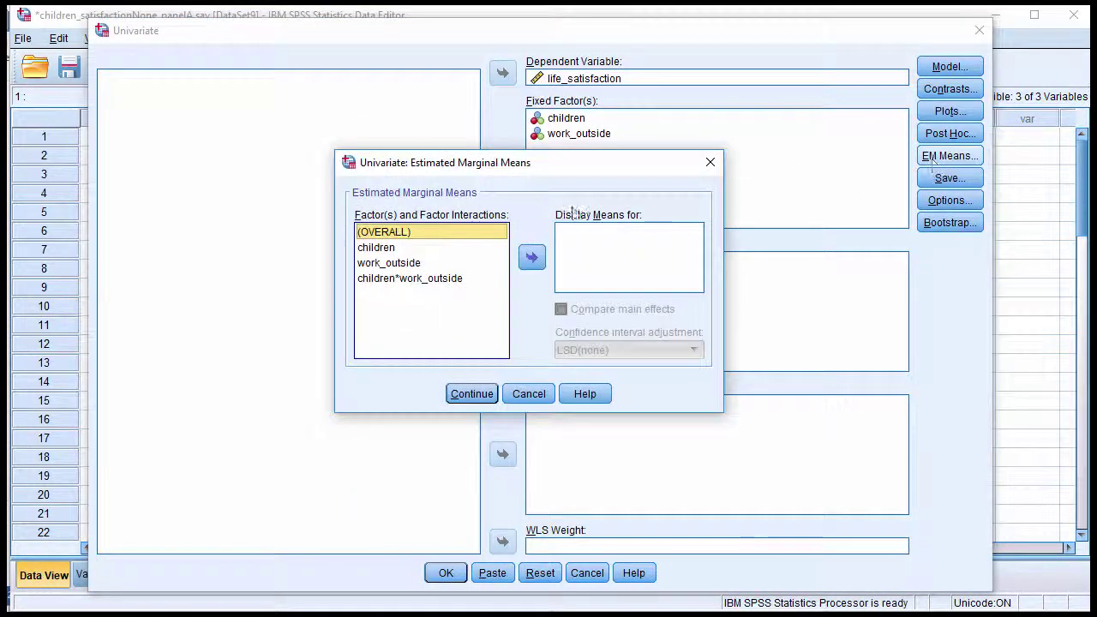
click(415, 280)
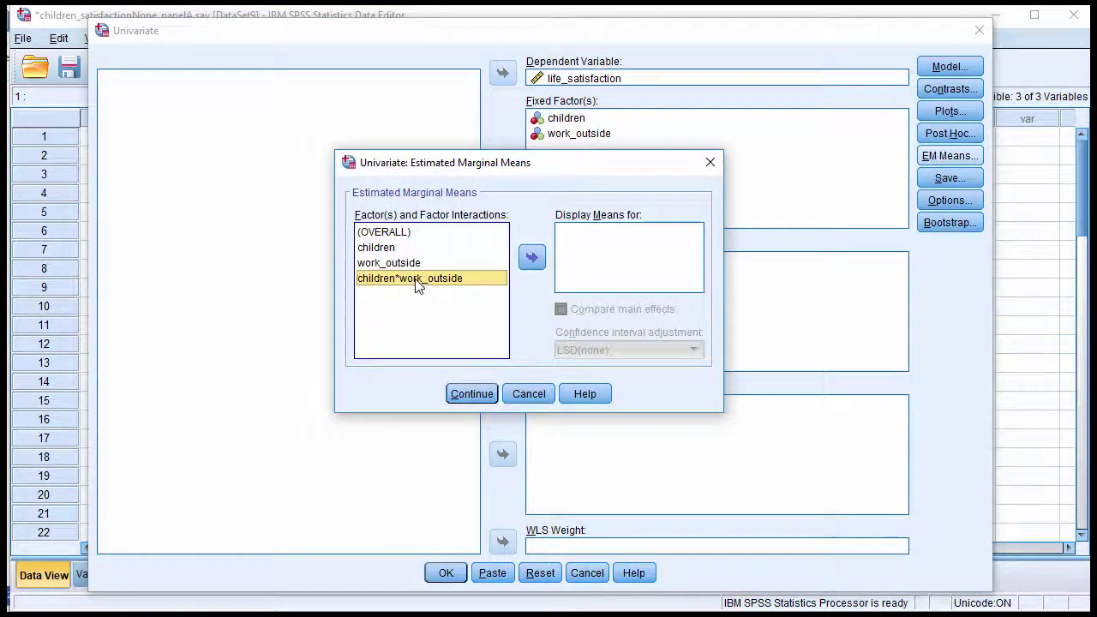
click(531, 259)
click(474, 397)
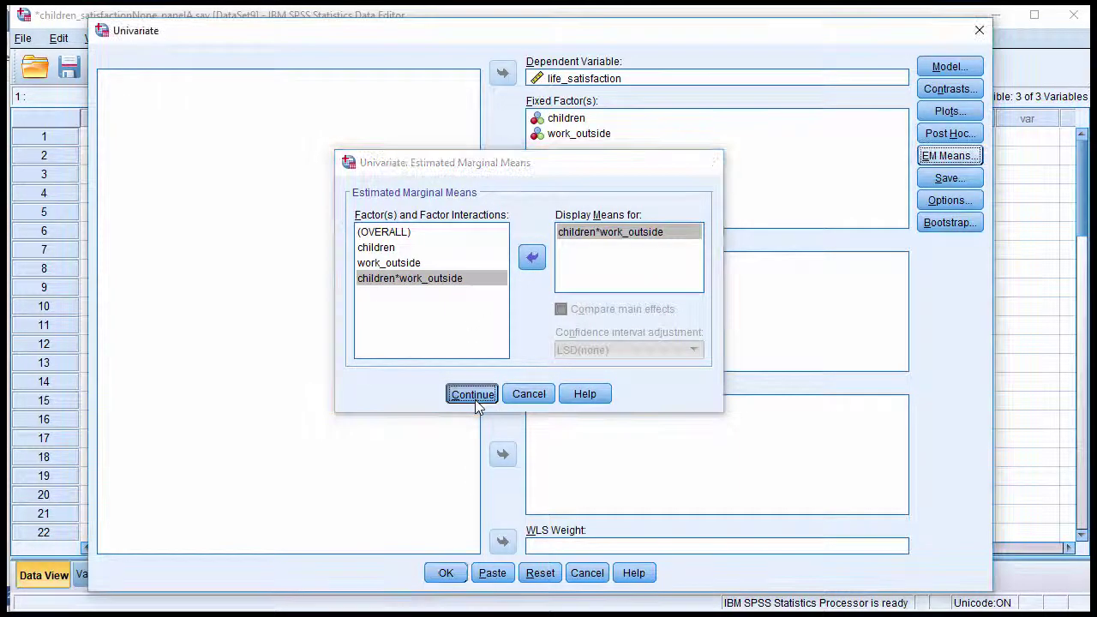
click(493, 573)
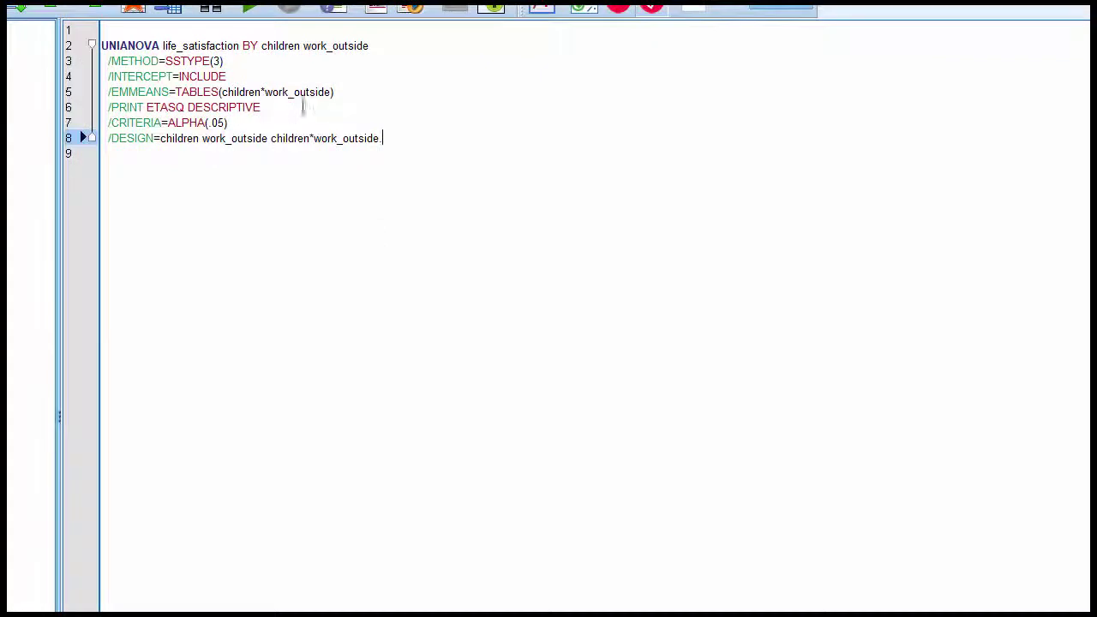
Append COMPARE(children) to the end of the EMMEANS line in the syntax.
click(379, 86)
text(C)
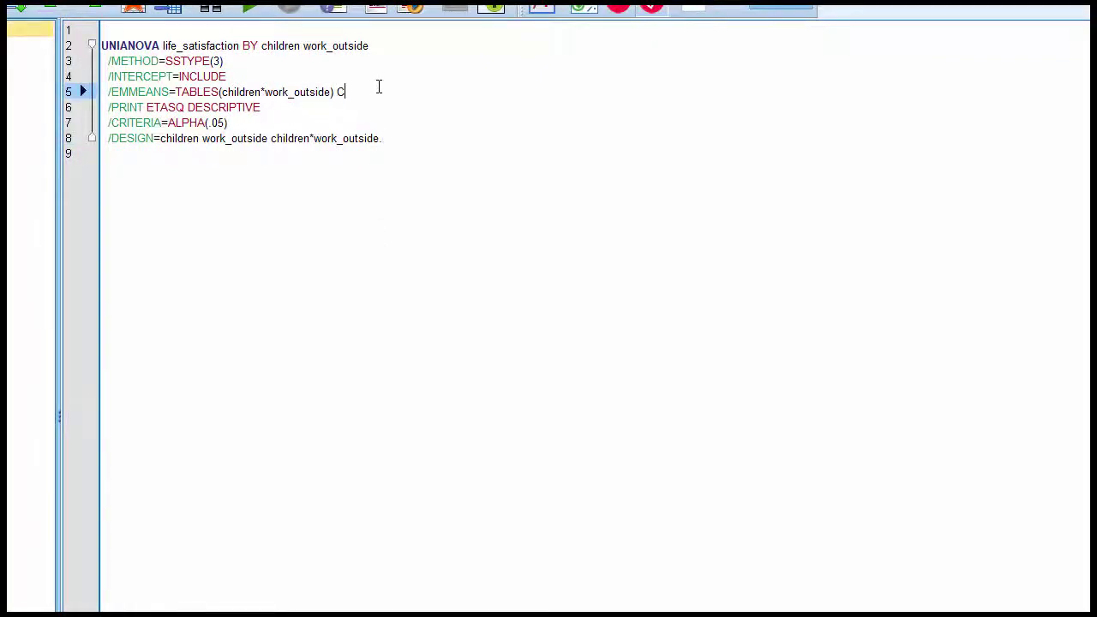
text(OMPARE)
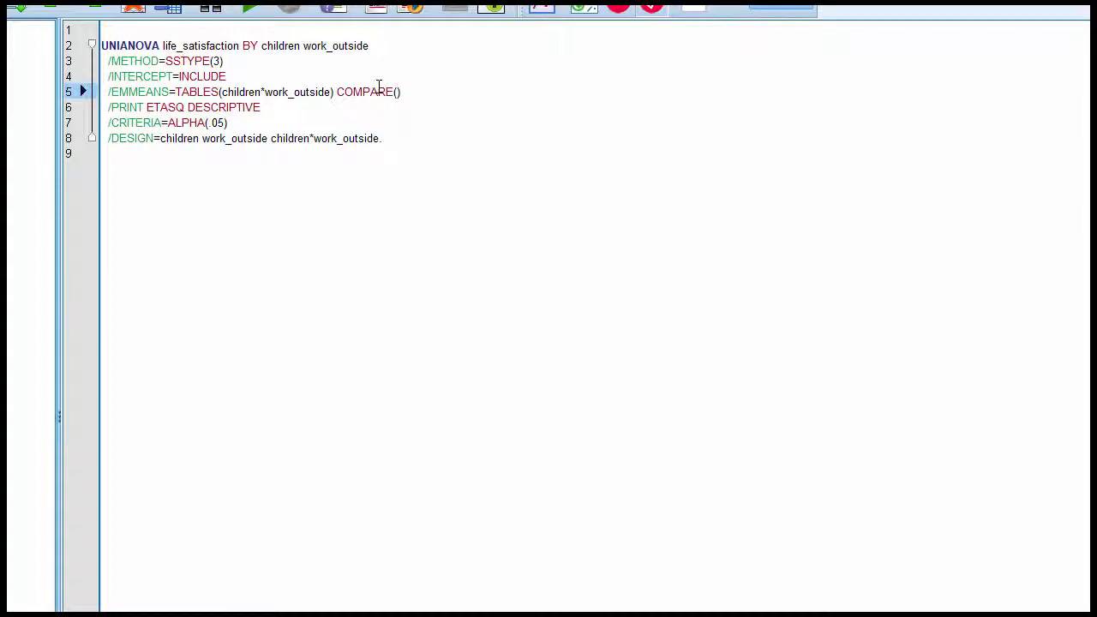
text((children)
Duplicate the complete EMMEANS line, including COMPARE(children), onto a new line directly below it.
key(shift+Left)
key(shift+Left)
key(shift+Left)
key(shift+Left)
key(shift+Left)
key(shift+Left)
key(shift+Left)
key(shift+Left)
key(shift+Left)
key(shift+Left)
key(shift+Left)
key(shift+Left)
key(shift+Left)
key(shift+Left)
key(shift+Left)
key(shift+Left)
key(shift+Left)
key(shift+Left)
key(shift+Left)
key(shift+Left)
key(ctrl+c)
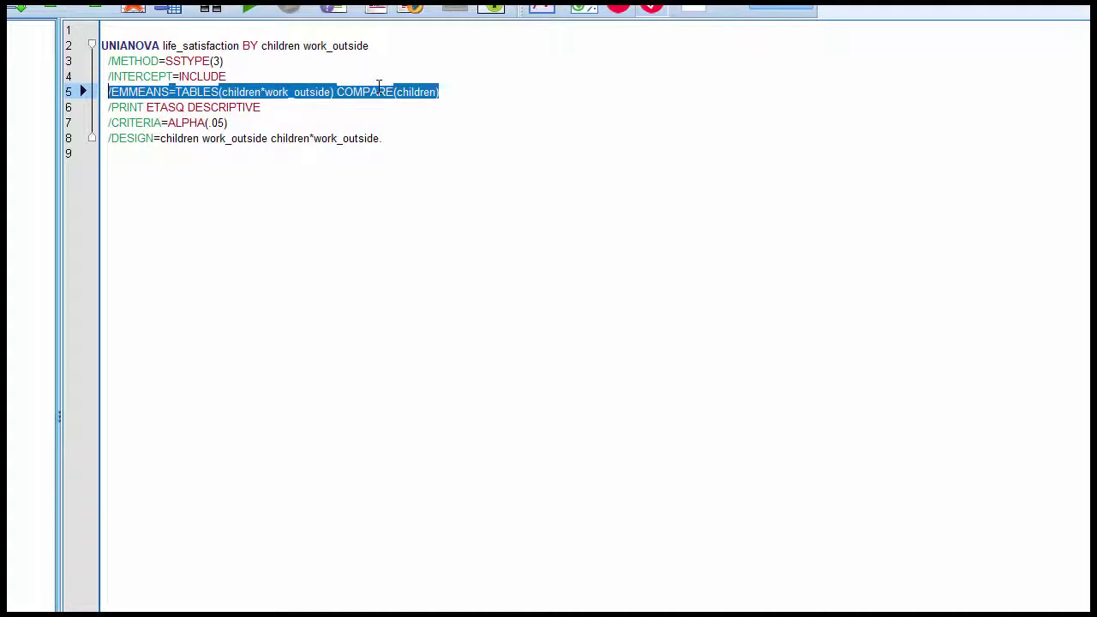
click(456, 94)
key(Return)
key(ctrl+v)
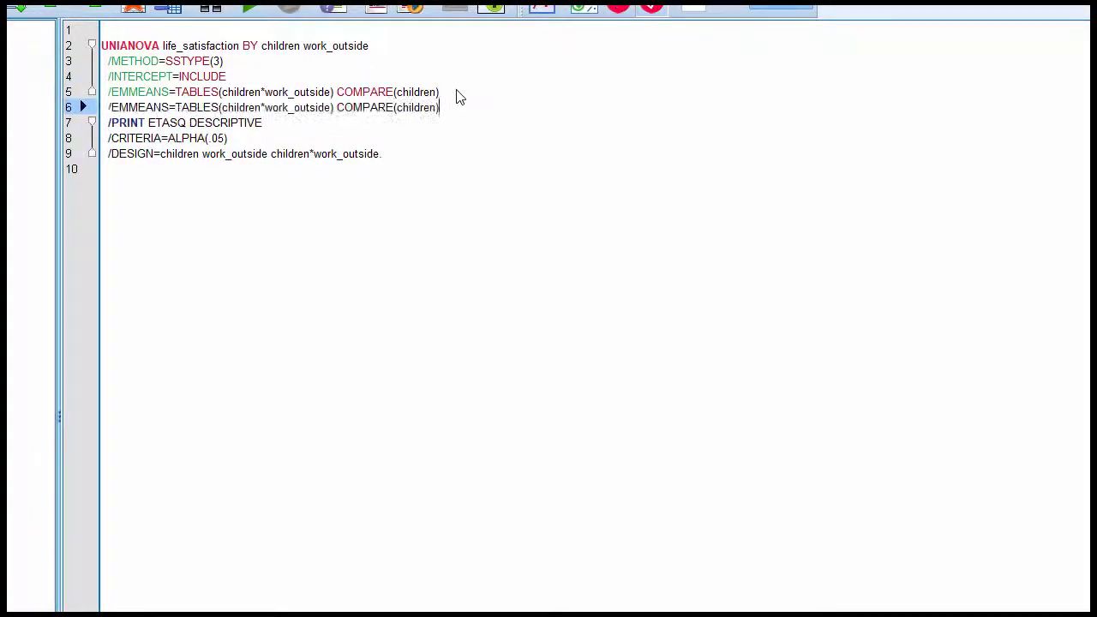
Change the compared factor in the second EMMEANS line to work_outside, so it reads COMPARE(work_outside).
key(BackSpace)
key(BackSpace)
key(BackSpace)
key(BackSpace)
key(BackSpace)
key(BackSpace)
key(BackSpace)
key(BackSpace)
key(BackSpace)
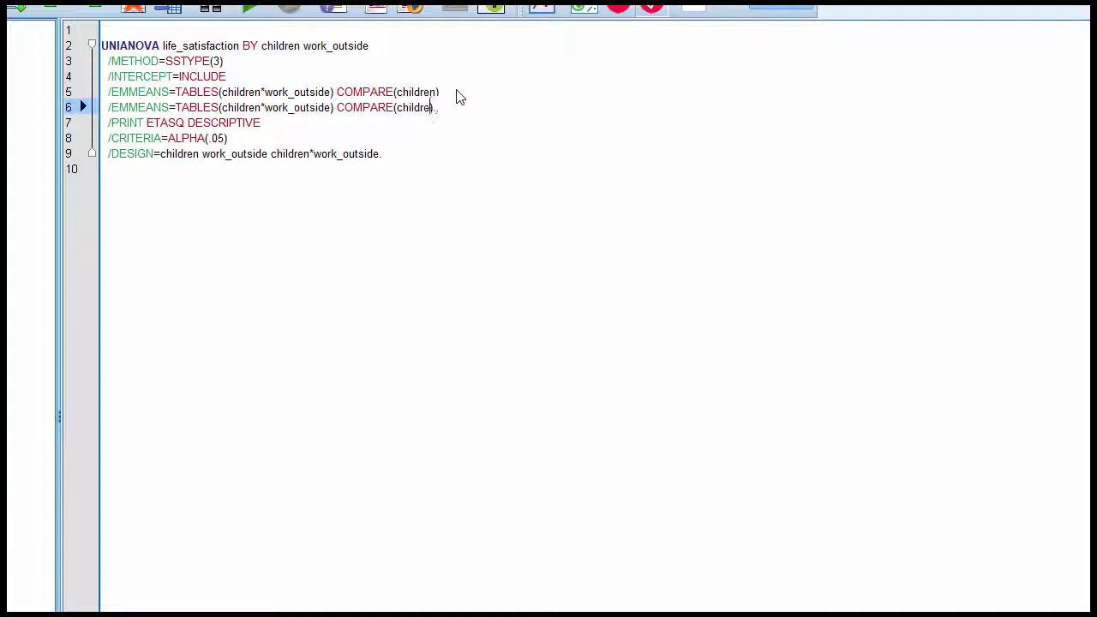
text(Wor)
key(BackSpace)
key(BackSpace)
text(work_outiseide)
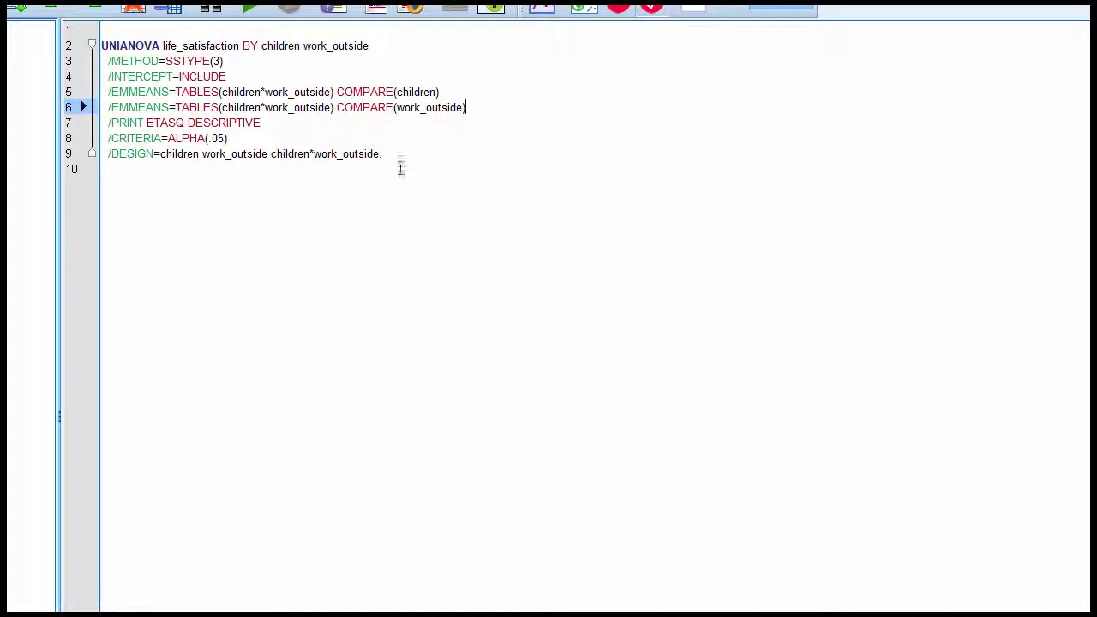
Run all of the UNIANOVA syntax.
drag(397, 161, 157, 49)
click(386, 49)
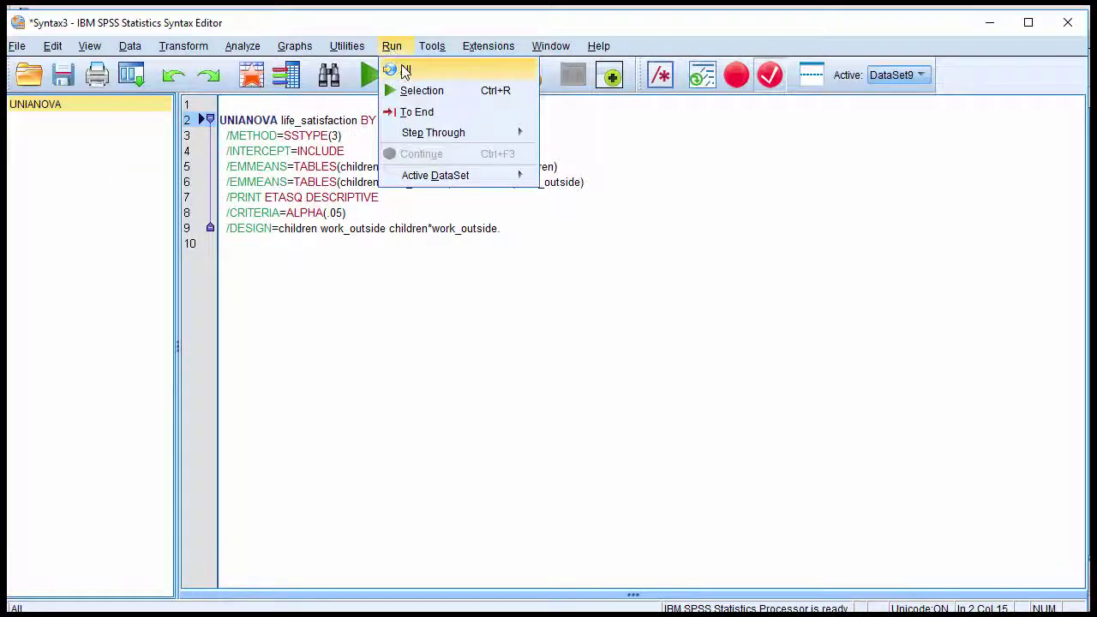
click(406, 69)
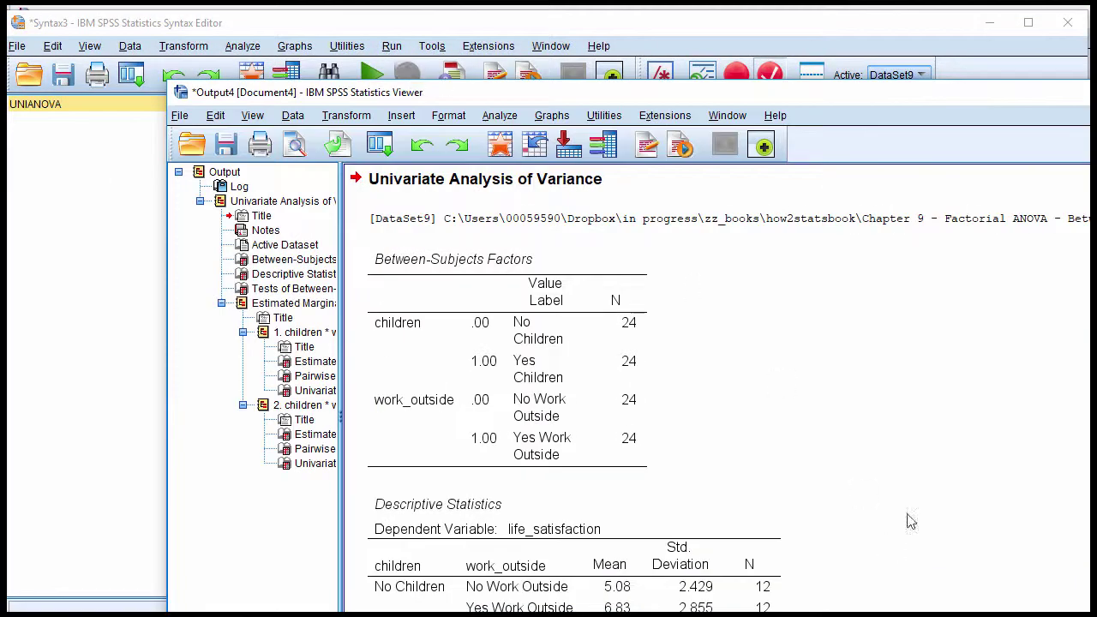
Check the children*work_outside row in Tests of Between-Subjects Effects against Panel A's interaction result in the Word document.
scroll(943, 446, down, 10)
click(881, 455)
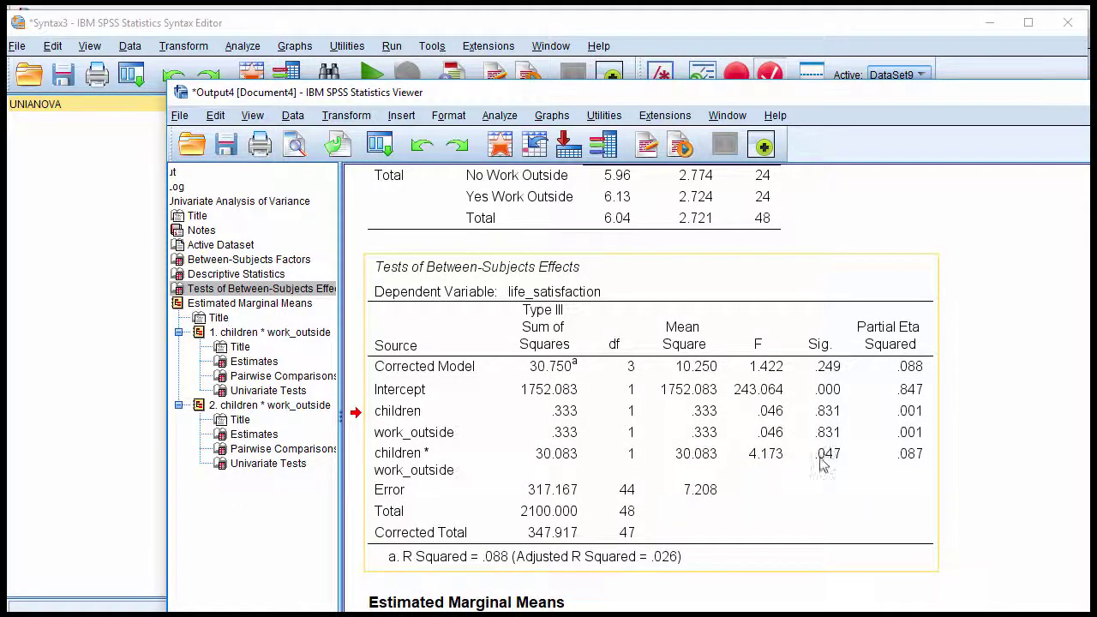
double_click(710, 516)
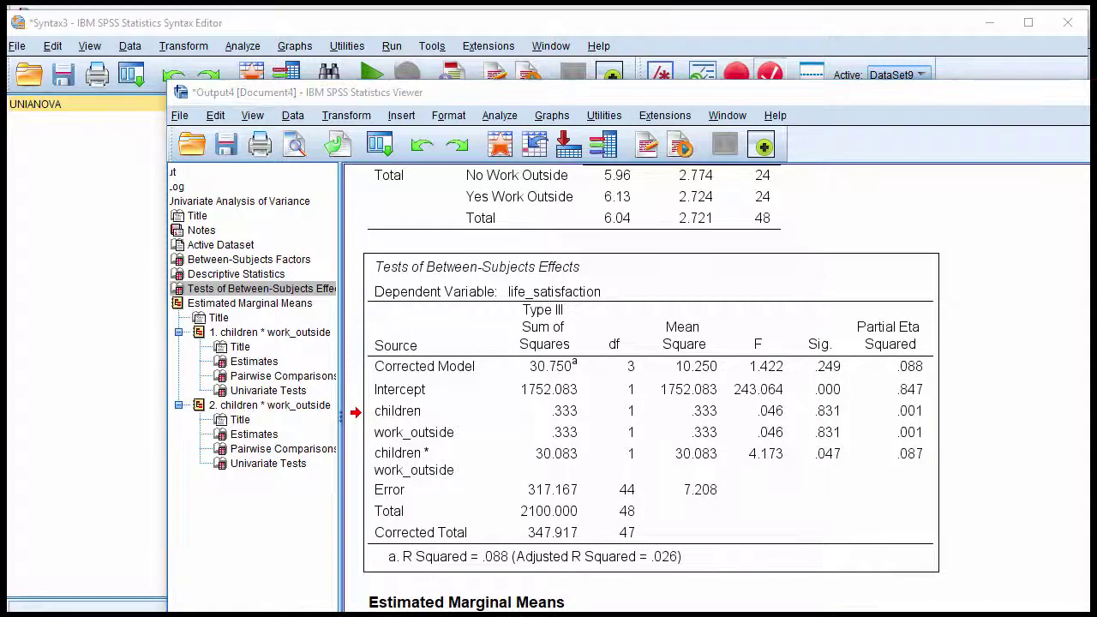
key(alt+Tab)
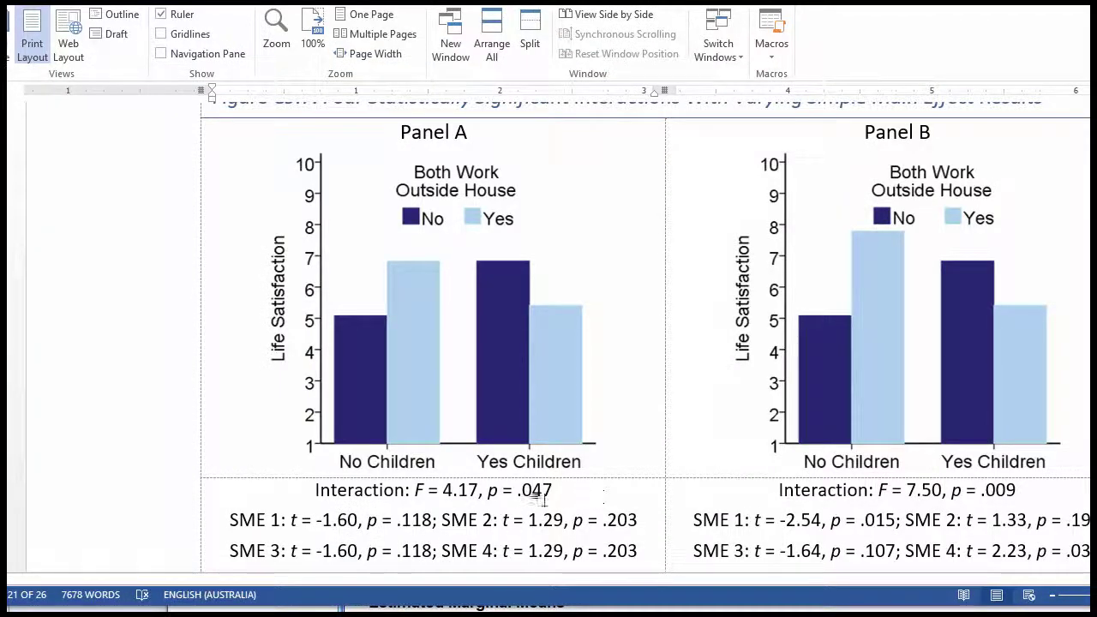
drag(577, 497, 288, 489)
drag(386, 491, 375, 521)
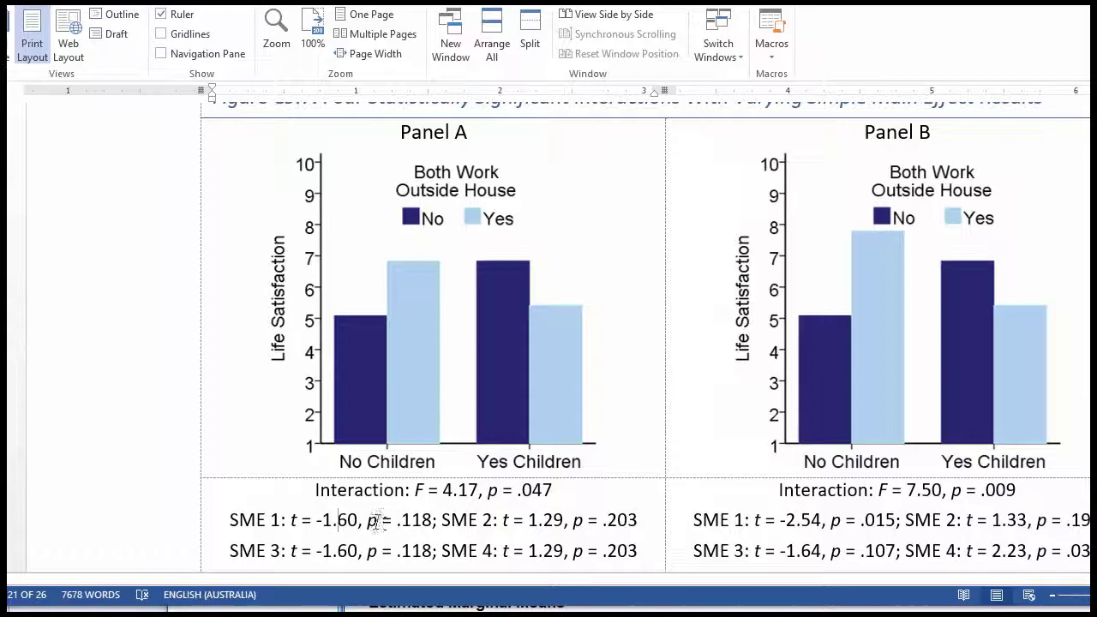
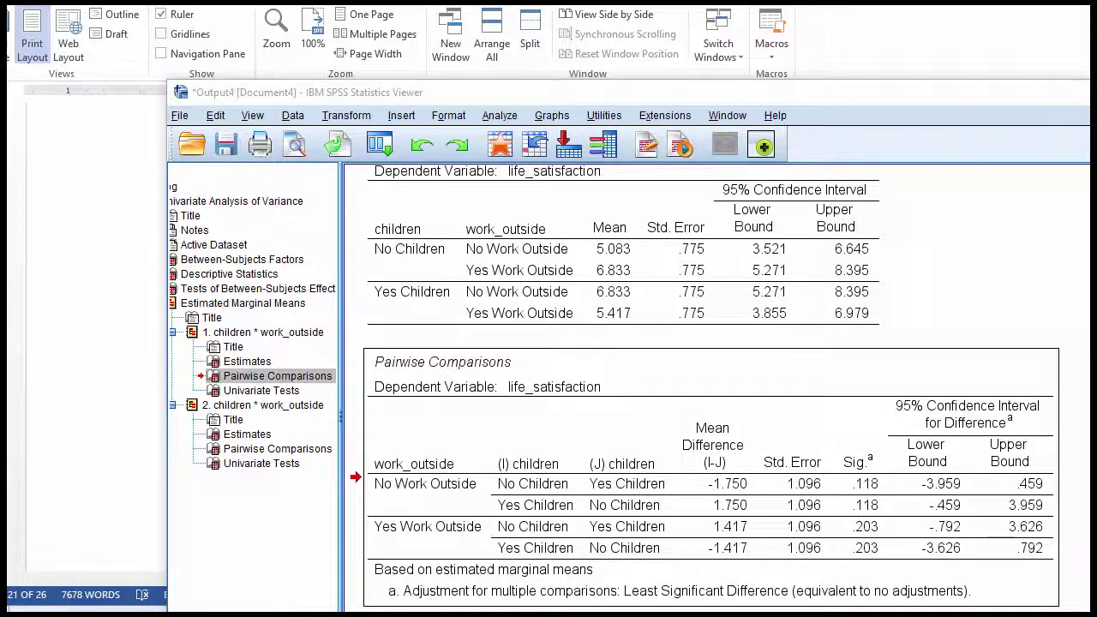
Compare the first Pairwise Comparisons table in the SPSS output with Panel A's chart and simple main effects in Word.
key(alt+Tab)
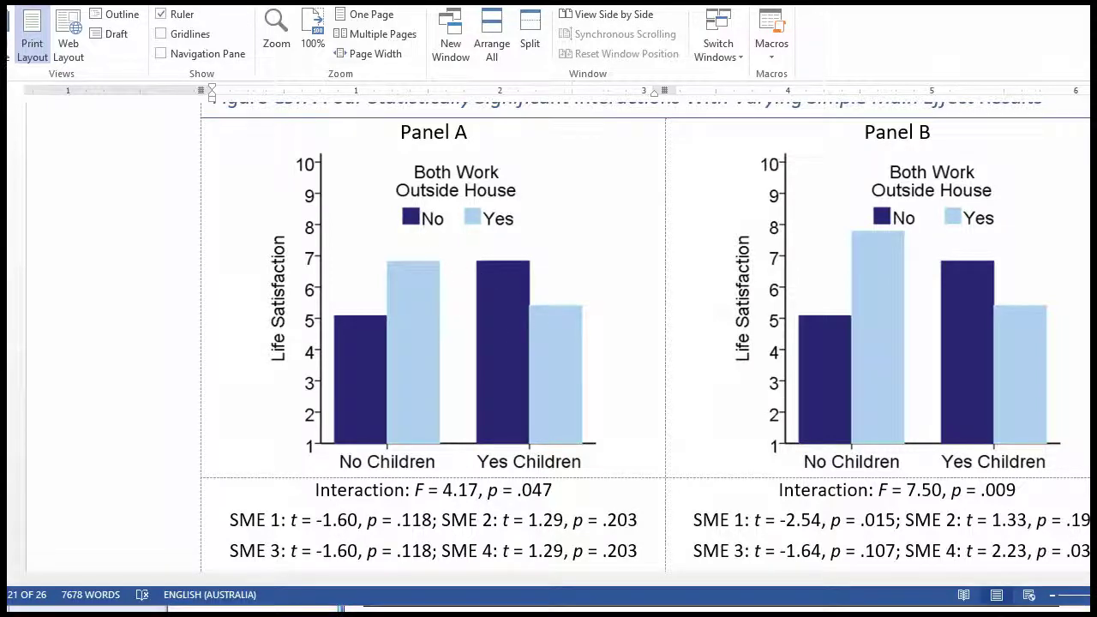
key(alt+Tab)
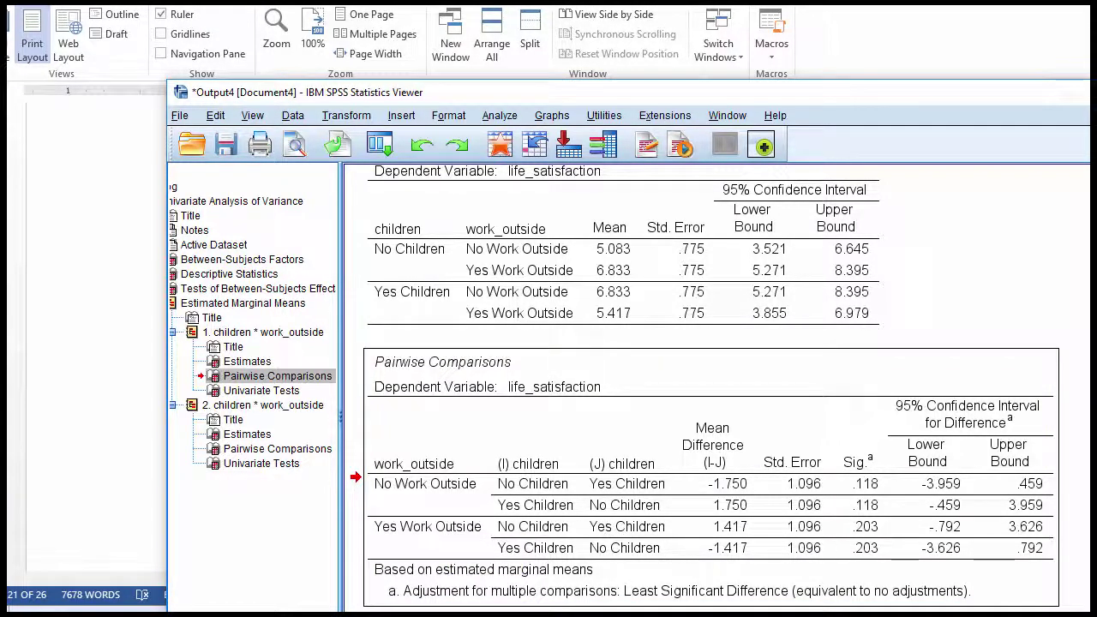
key(alt+Tab)
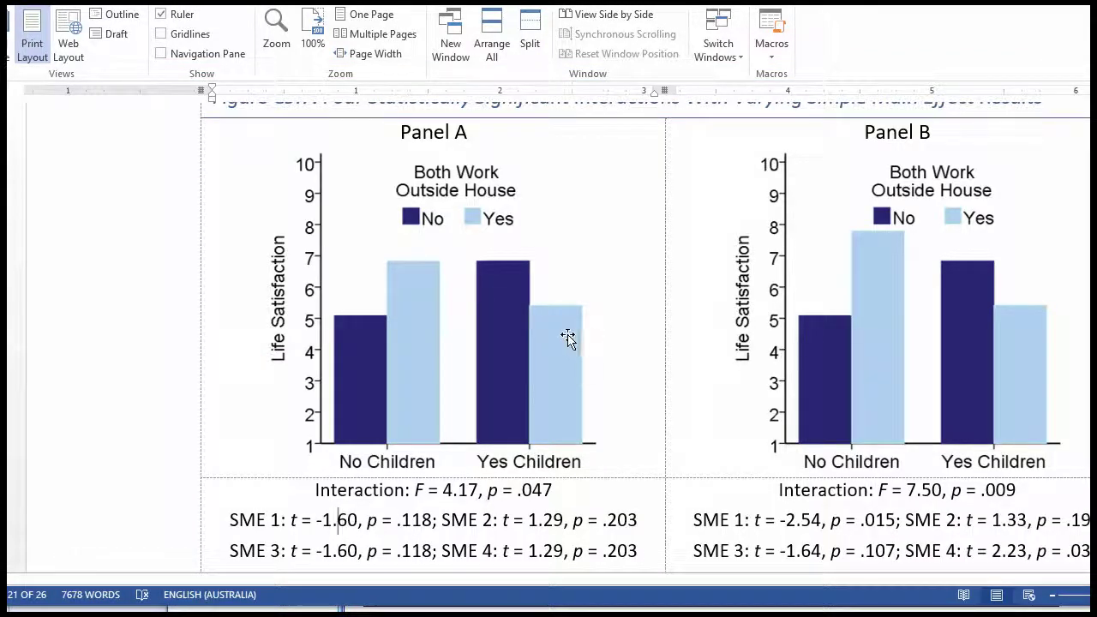
key(alt+Tab)
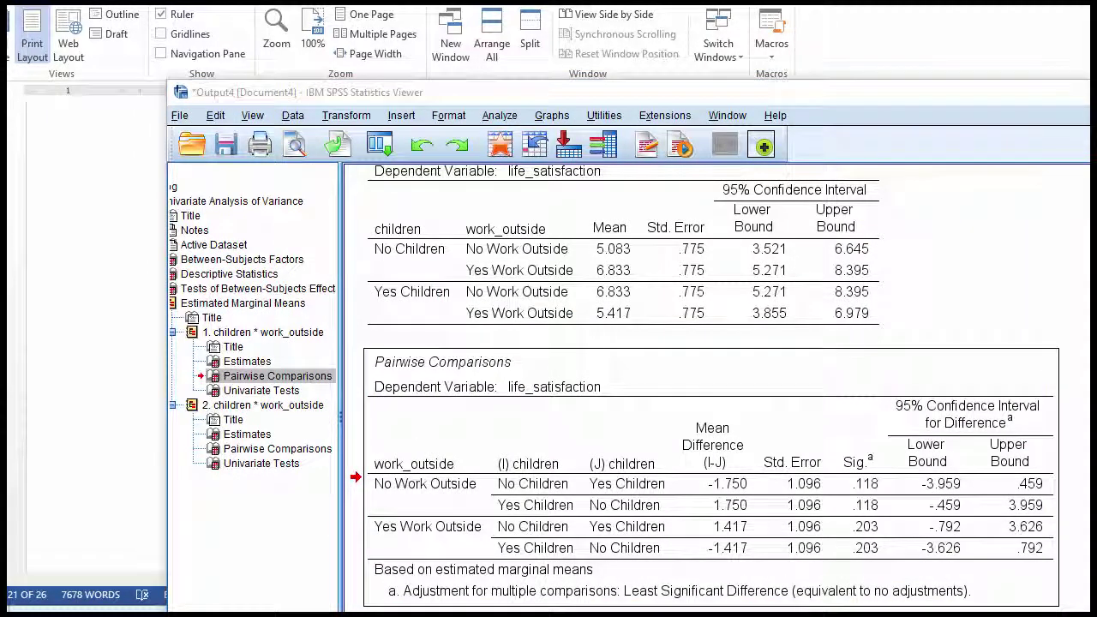
key(alt+Tab)
drag(639, 519, 515, 521)
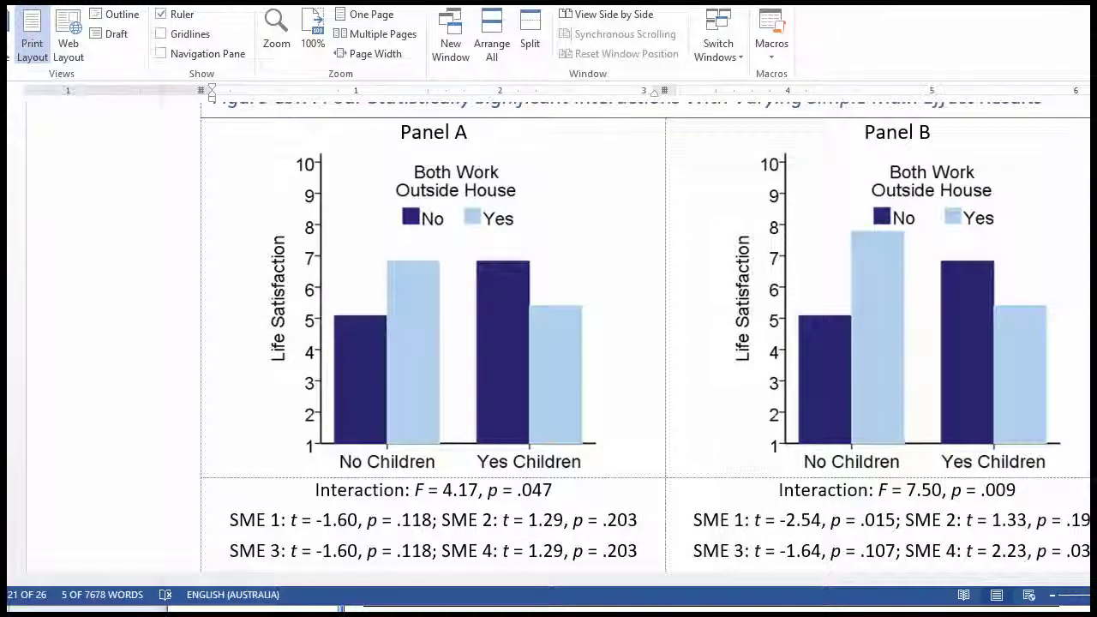
key(alt+Tab)
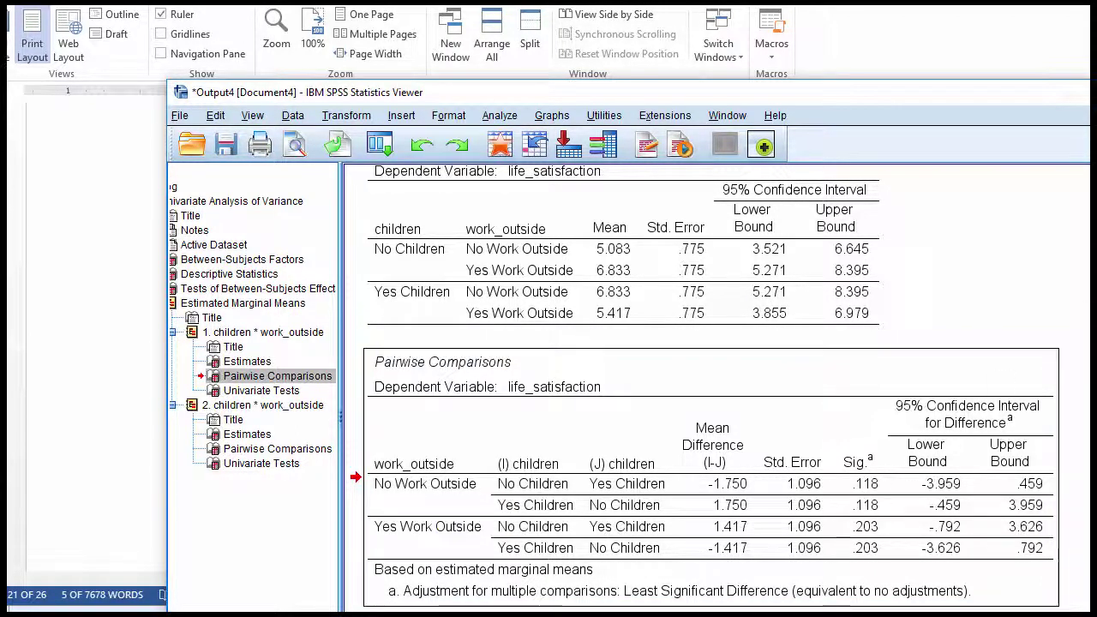
Compare the work_outside rows of the first Pairwise Comparisons table with SME 1 and SME 2 under Panel A in Word.
key(alt+Tab)
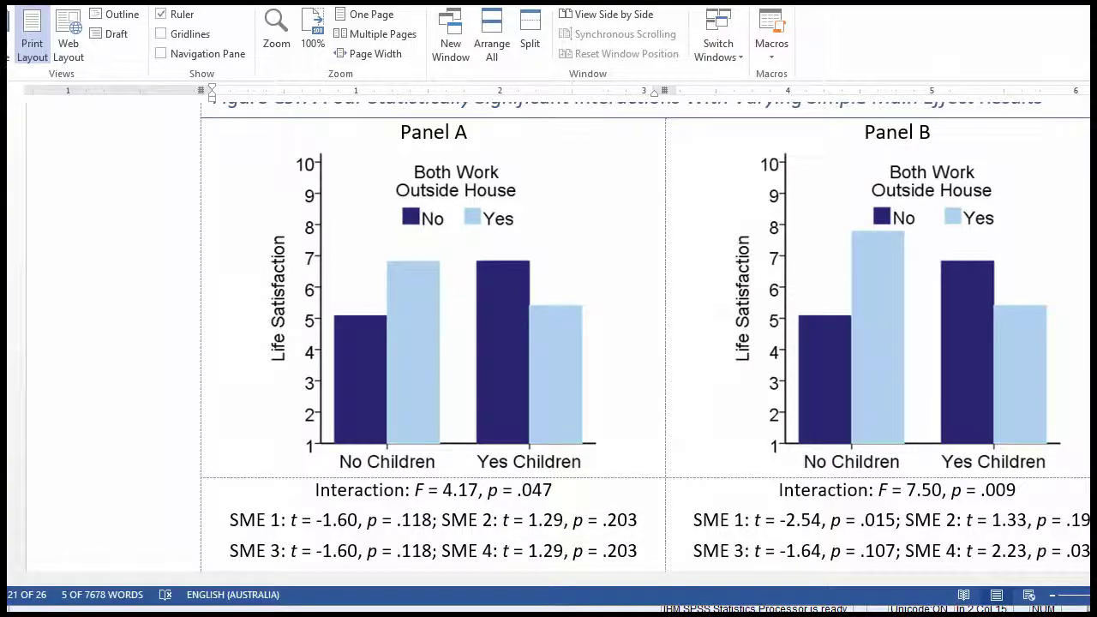
key(alt+Tab)
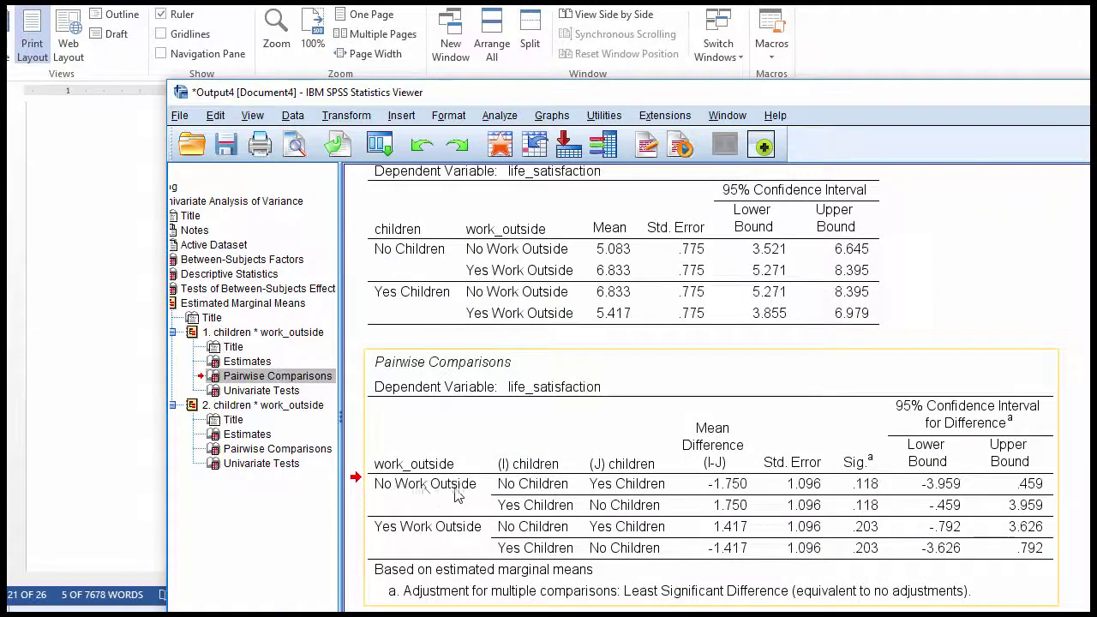
click(485, 473)
key(alt+Tab)
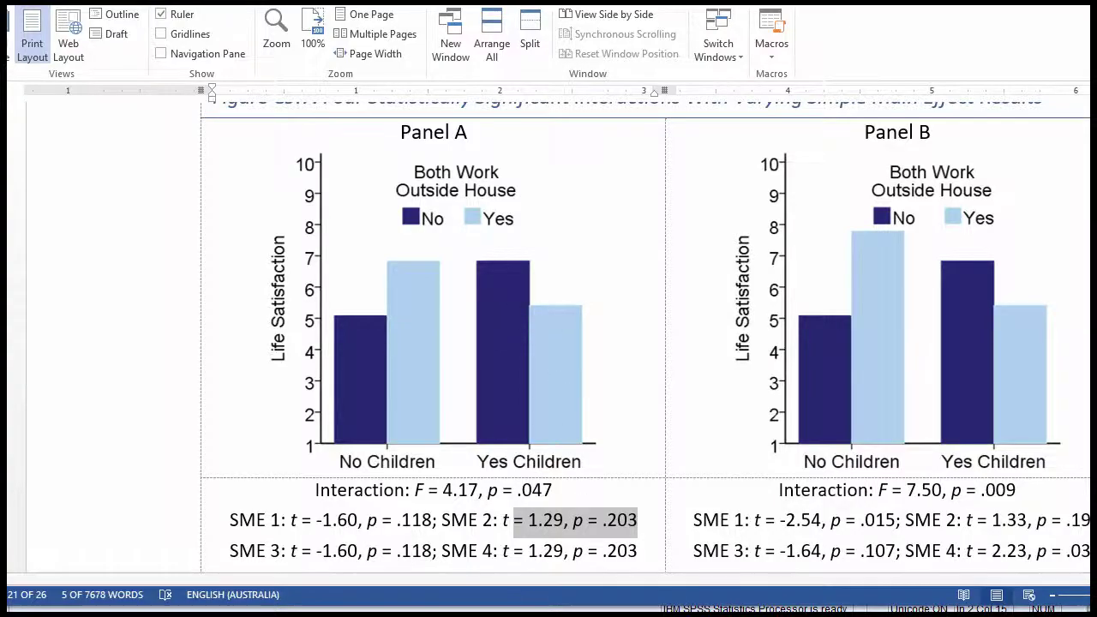
key(Right)
key(alt+Tab)
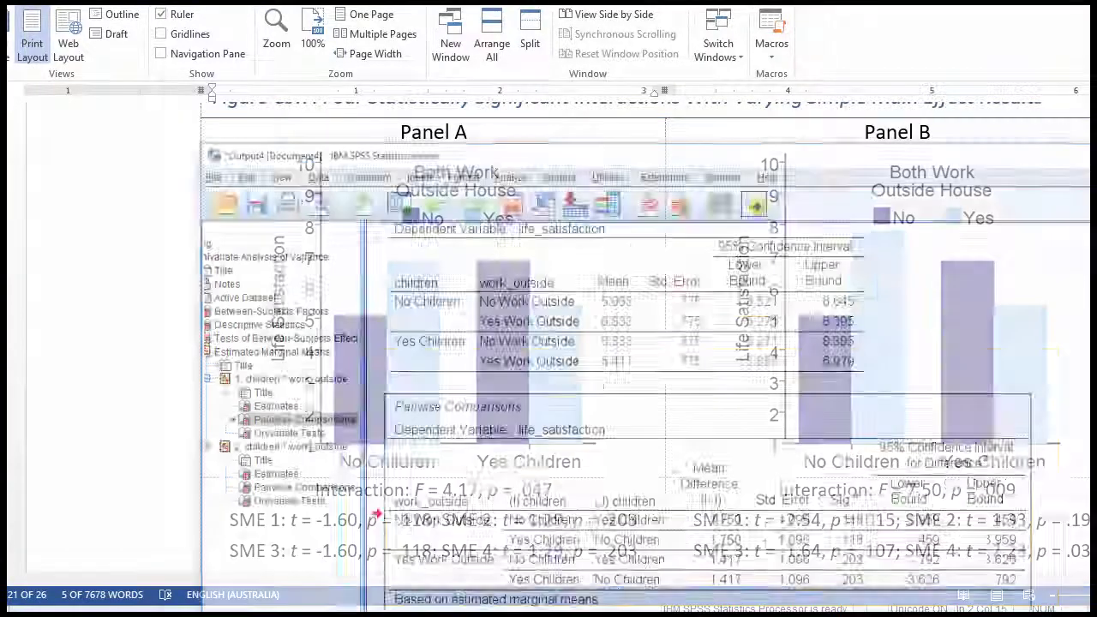
Compare the second Pairwise Comparisons table, grouped by children, in the SPSS output with Panel A's SME 3 and SME 4 in Word.
scroll(720, 462, down, 10)
scroll(720, 461, down, 5)
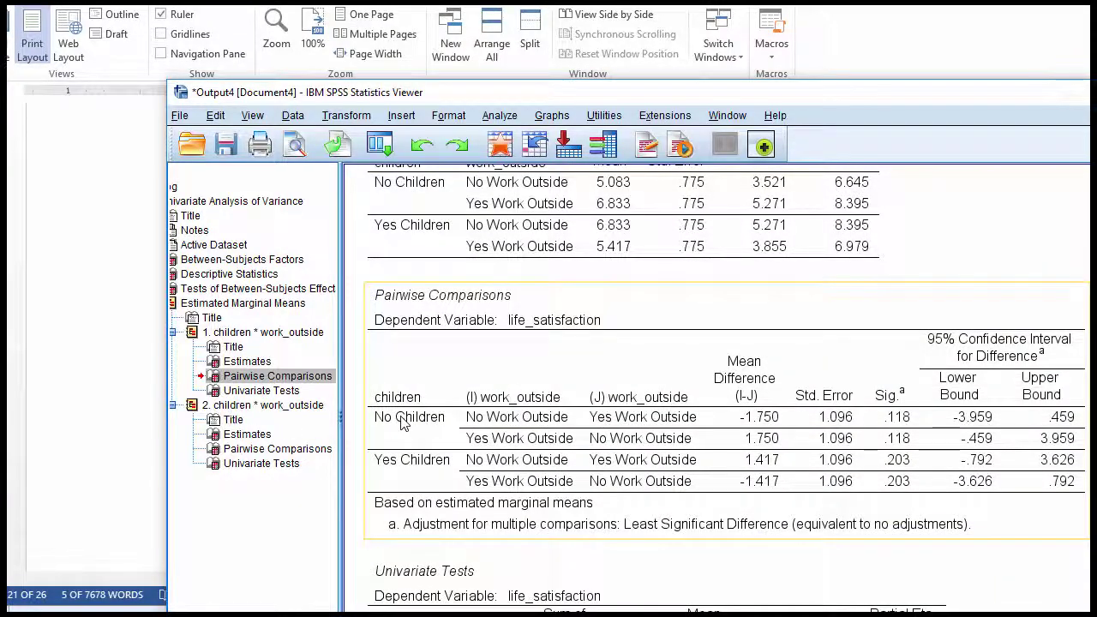
key(alt+Tab)
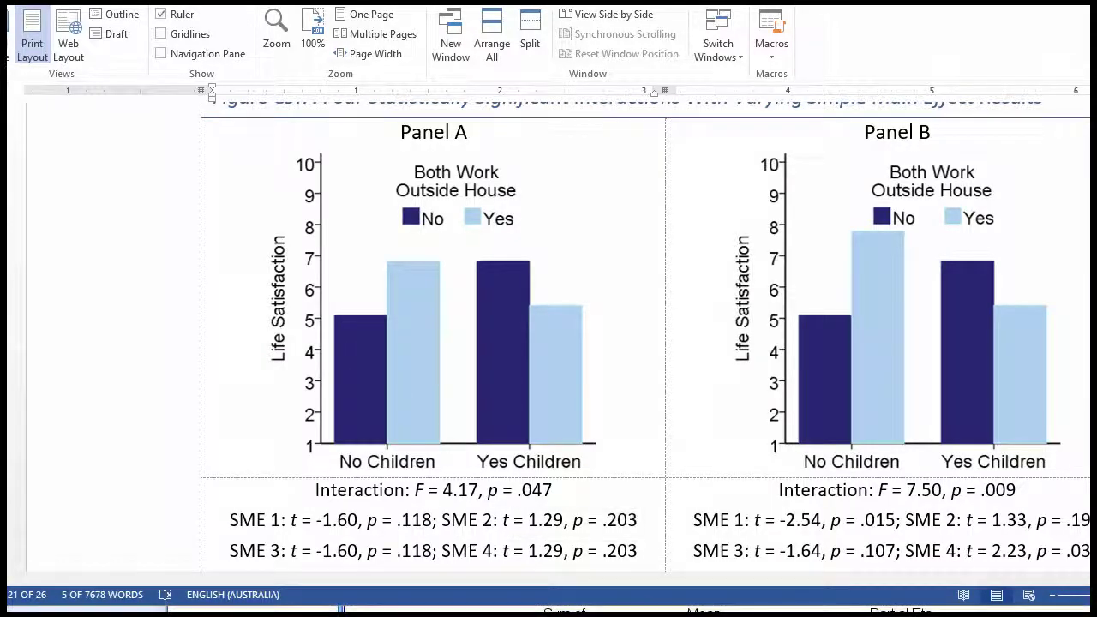
key(alt+Tab)
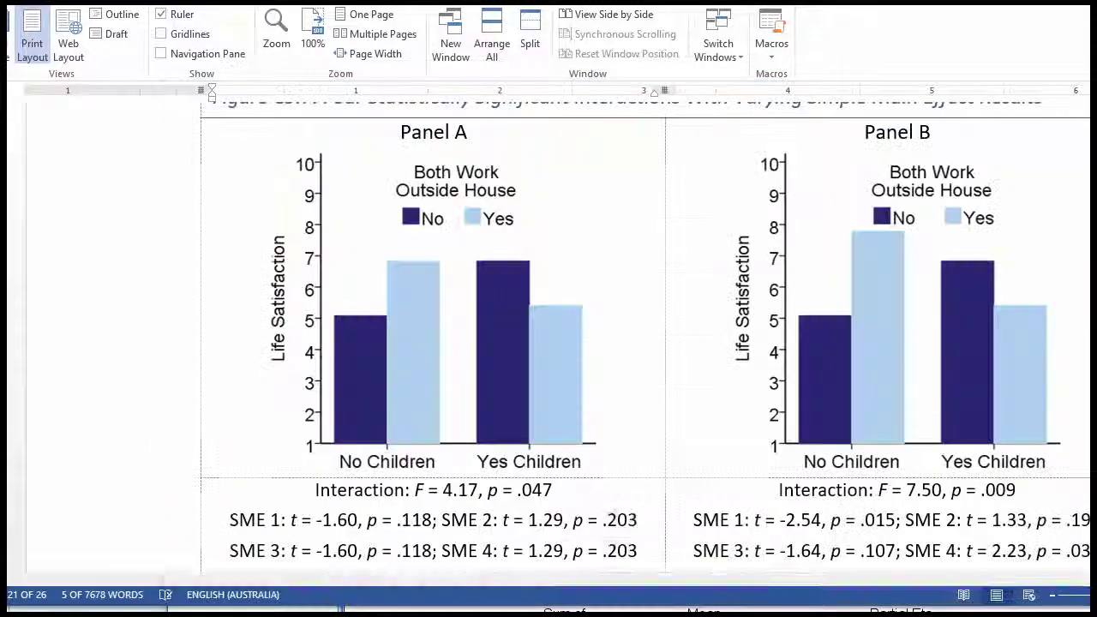
key(alt+Tab)
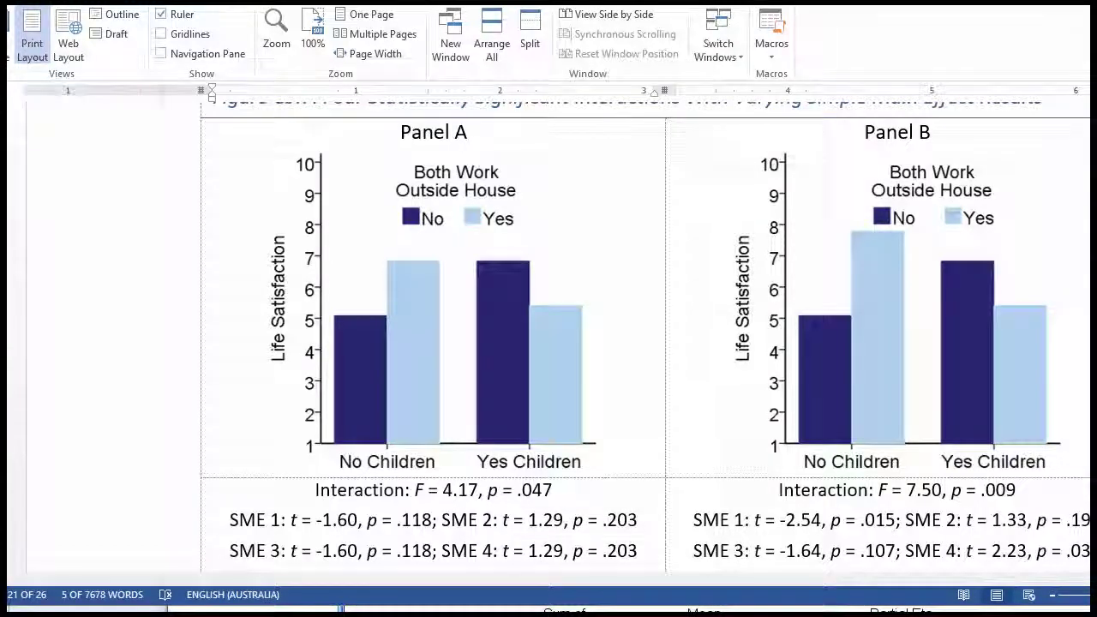
key(alt+Tab)
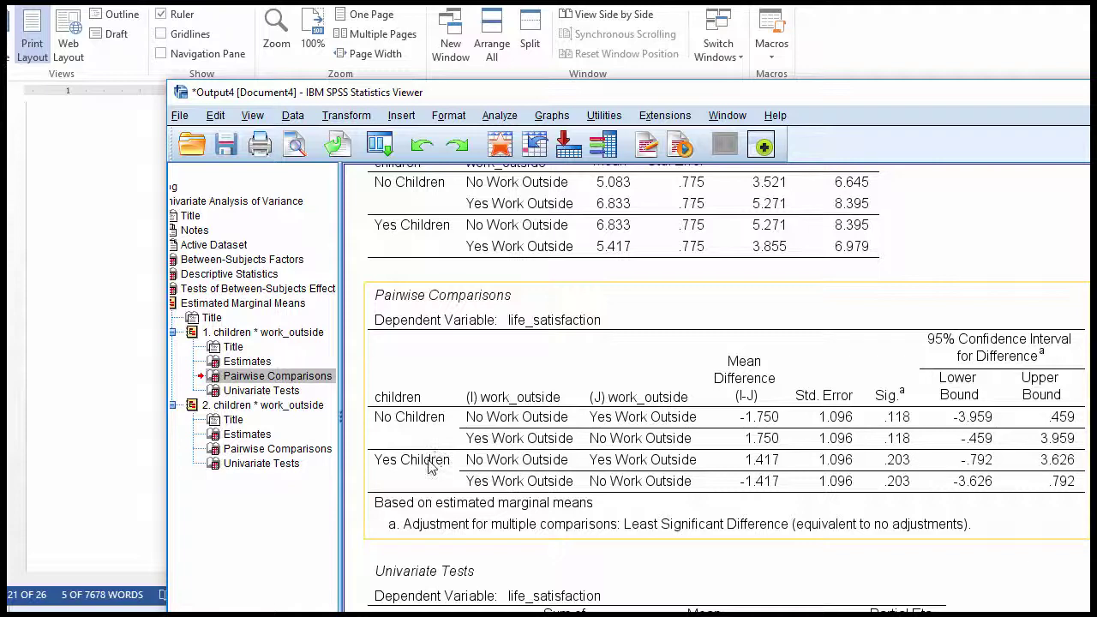
key(alt+Tab)
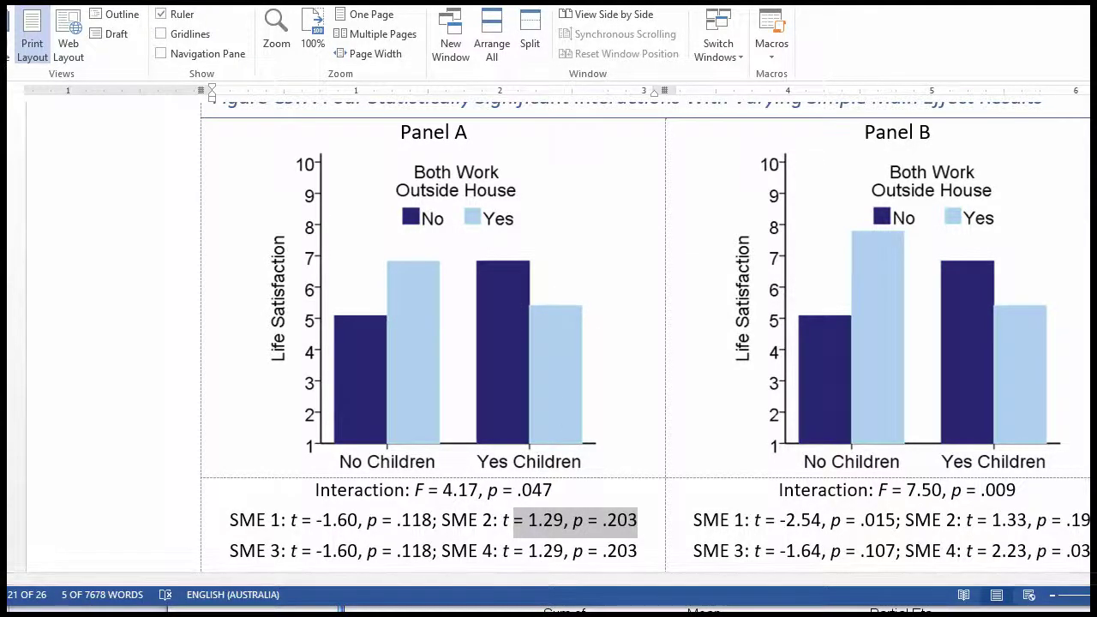
key(Right)
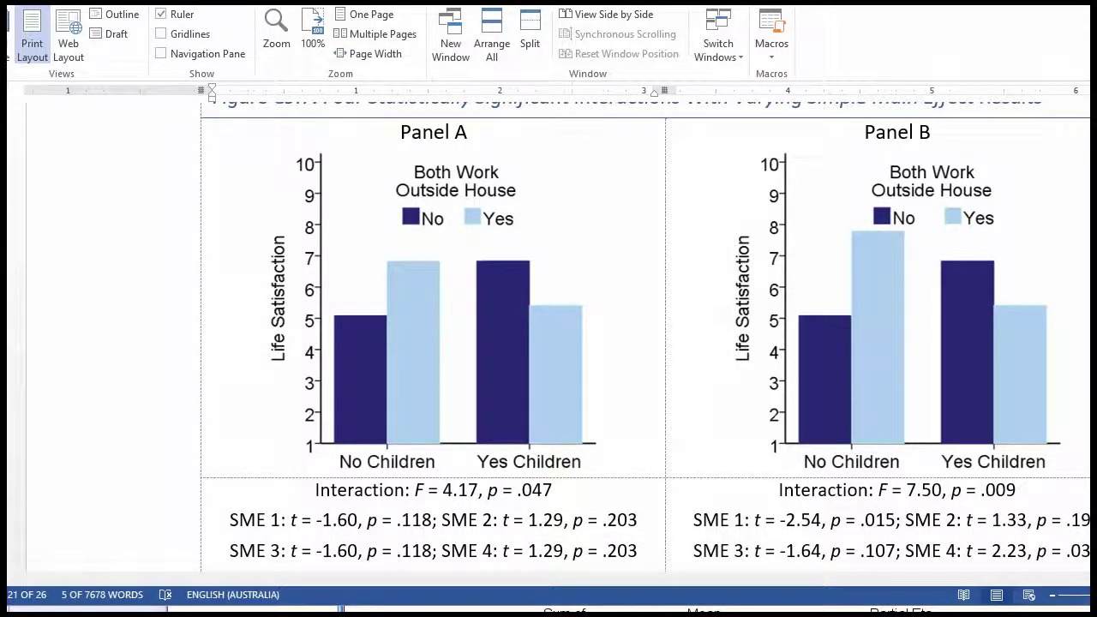
key(alt+Tab)
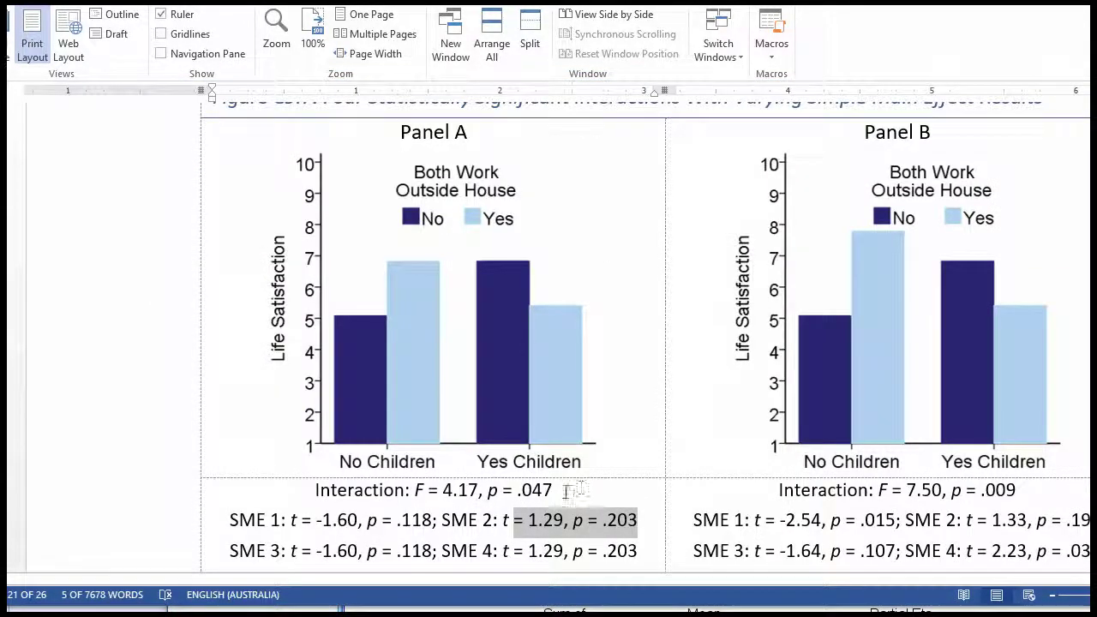
Review Panel A's interaction result in the Word document against Panel D's chart, interaction result and four simple main effects.
drag(565, 490, 375, 500)
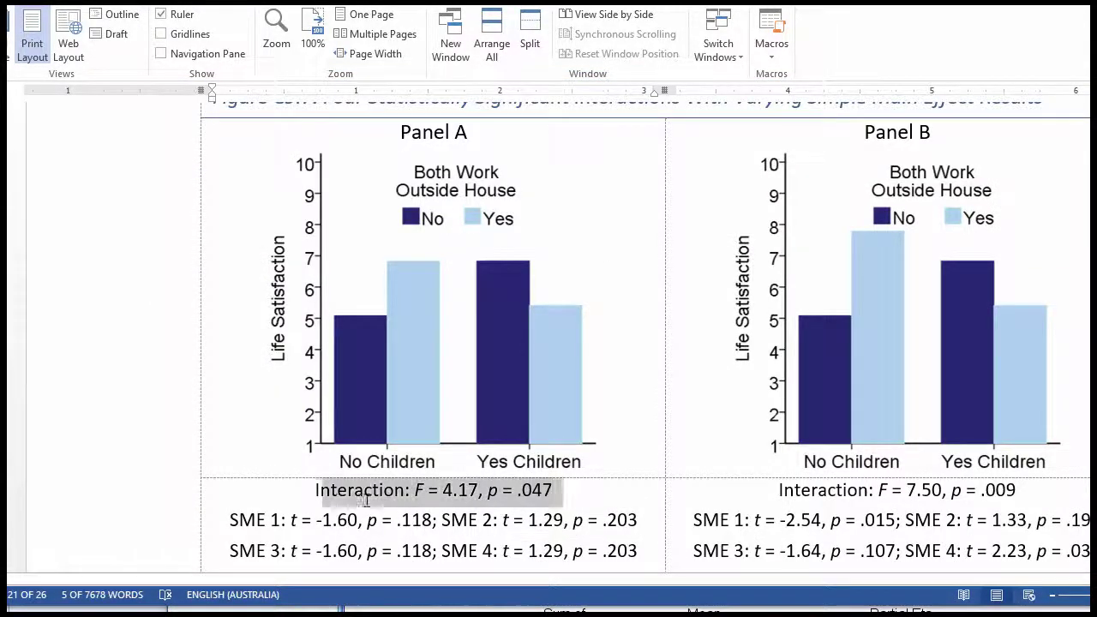
click(574, 520)
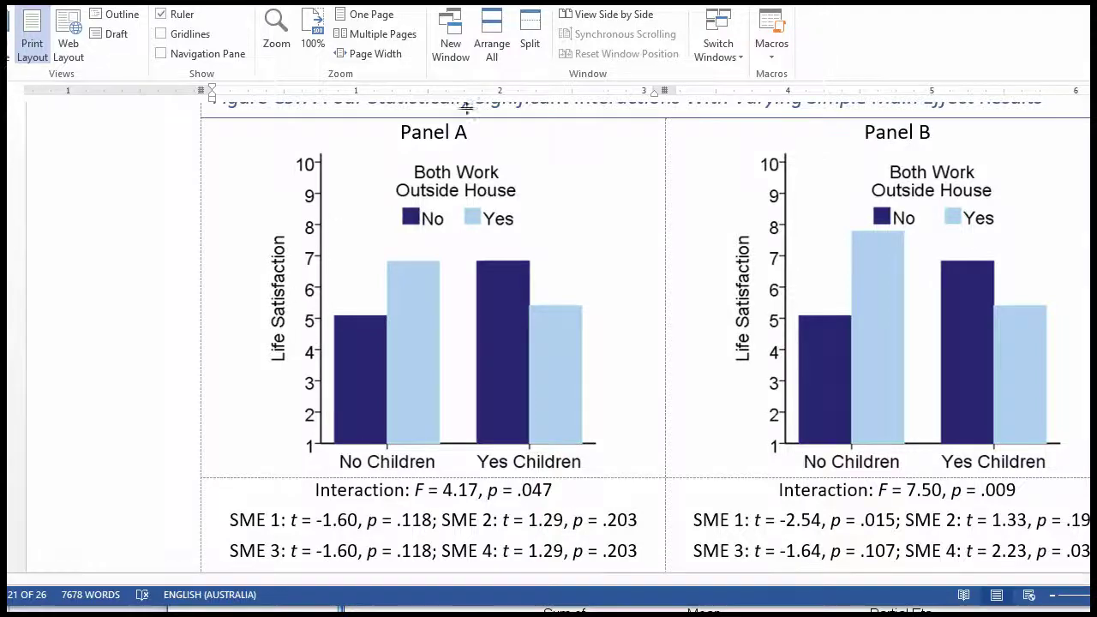
scroll(615, 335, down, 2)
scroll(615, 335, down, 8)
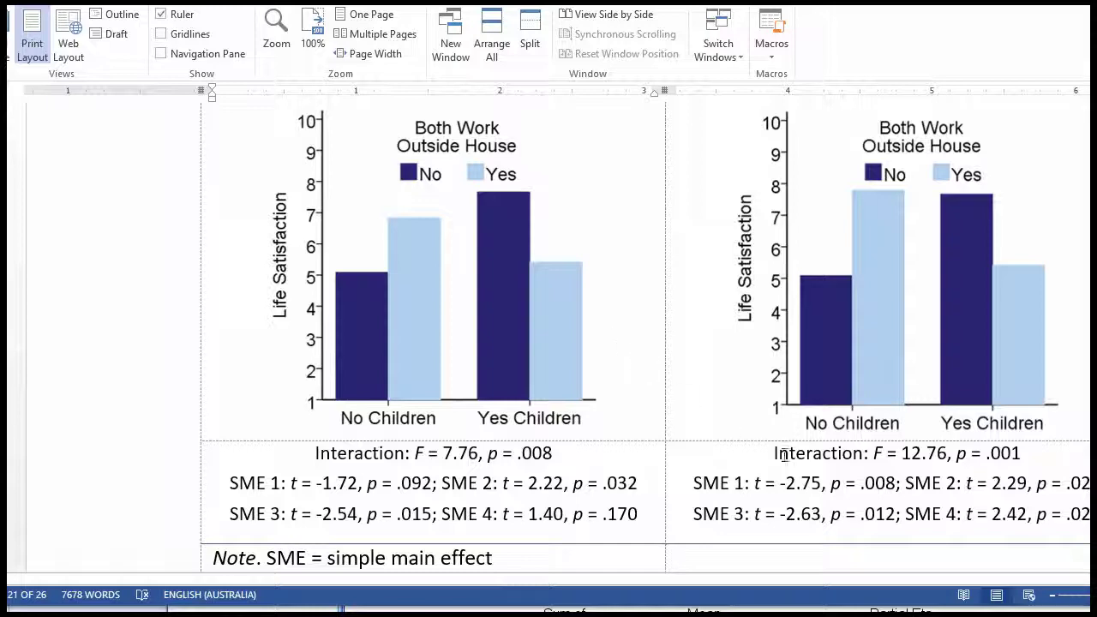
scroll(918, 441, up, 2)
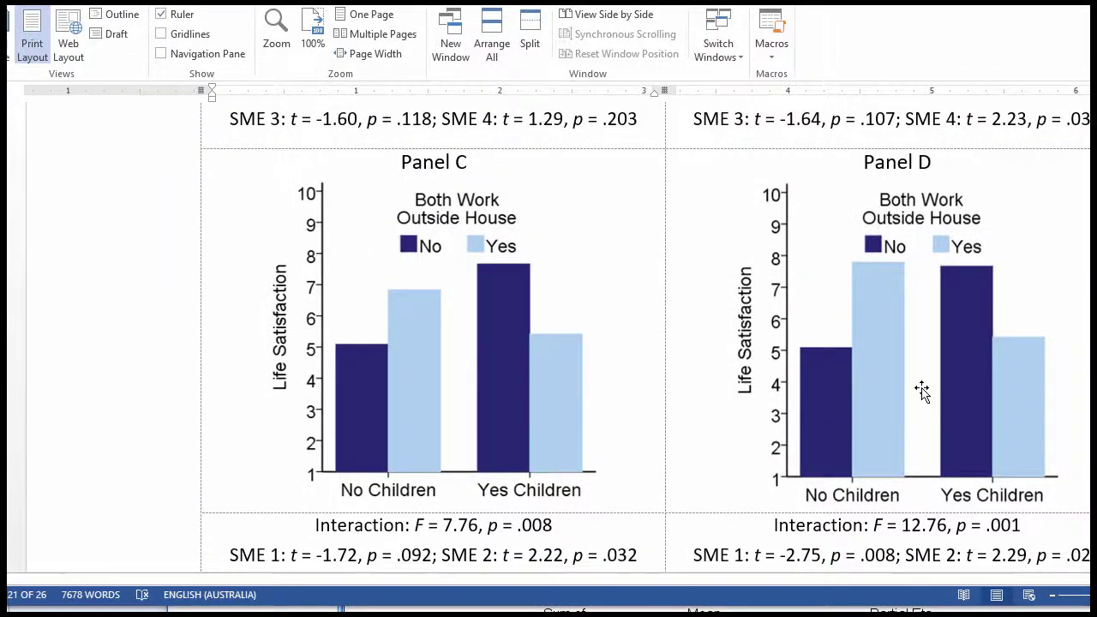
scroll(921, 390, down, 2)
drag(876, 455, 1022, 454)
click(948, 484)
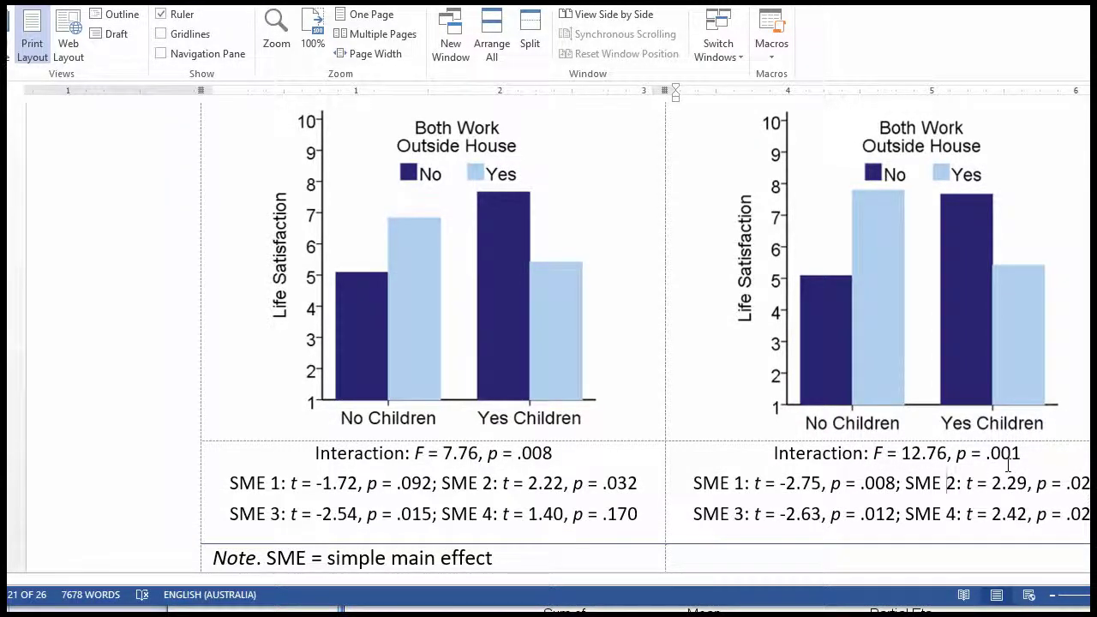
scroll(1007, 464, up, 2)
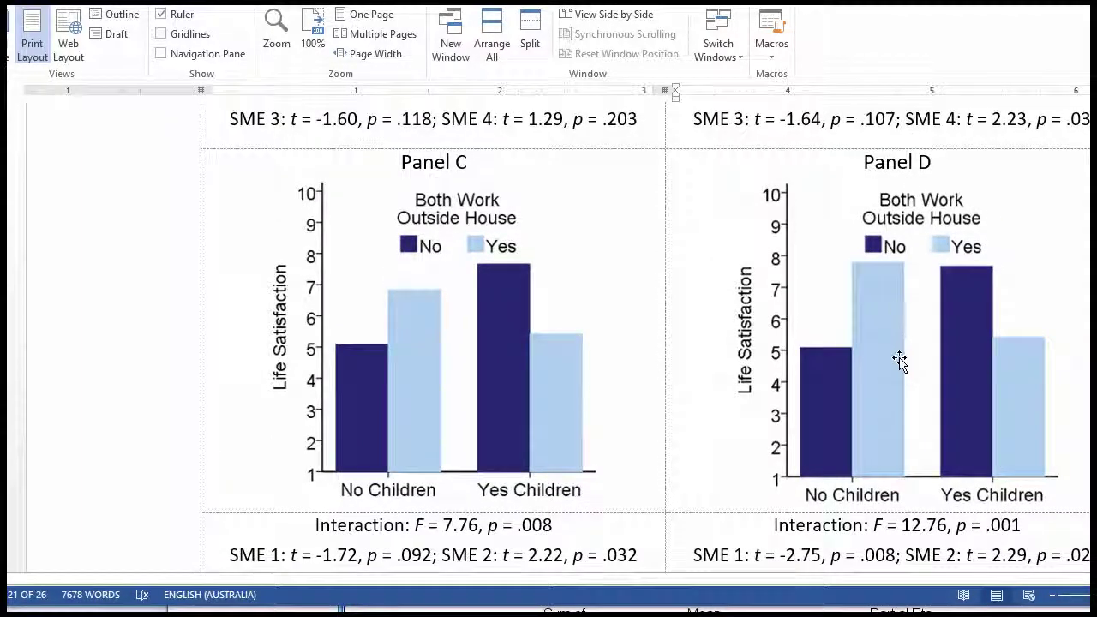
scroll(900, 357, down, 2)
drag(692, 483, 881, 514)
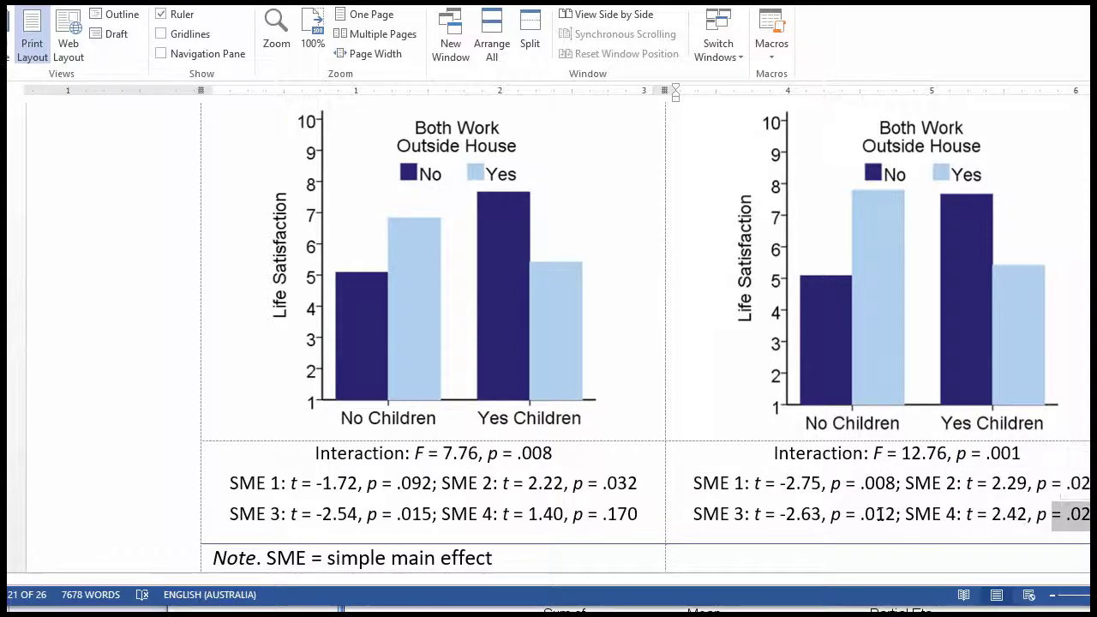
click(825, 311)
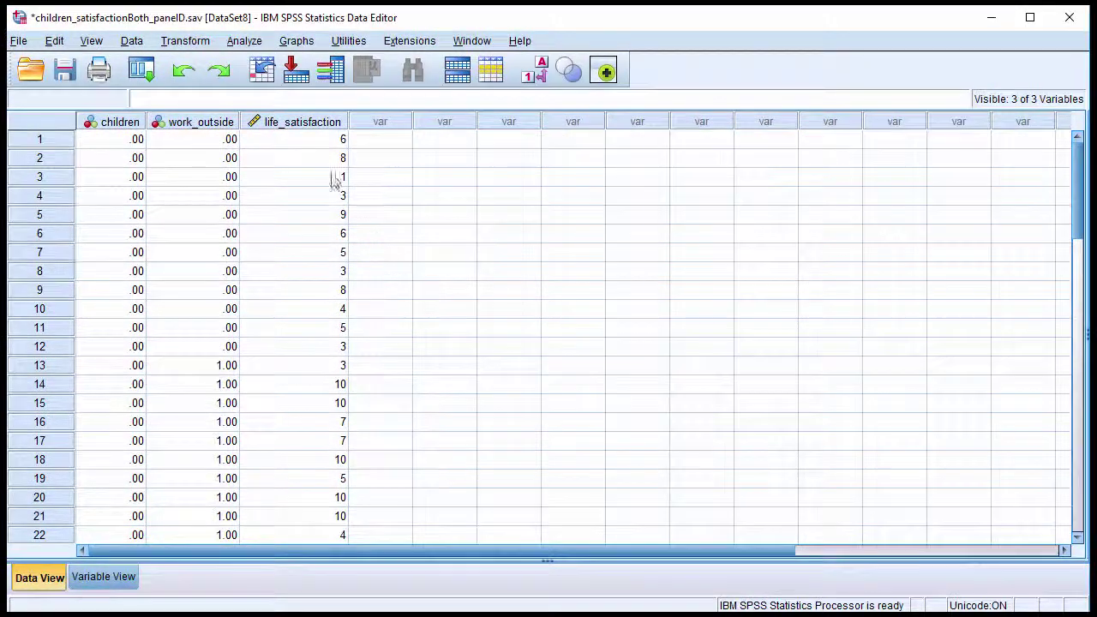
Set up a Univariate general linear model on the Panel D data with life_satisfaction as dependent variable and children and work_outside as fixed factors.
click(244, 40)
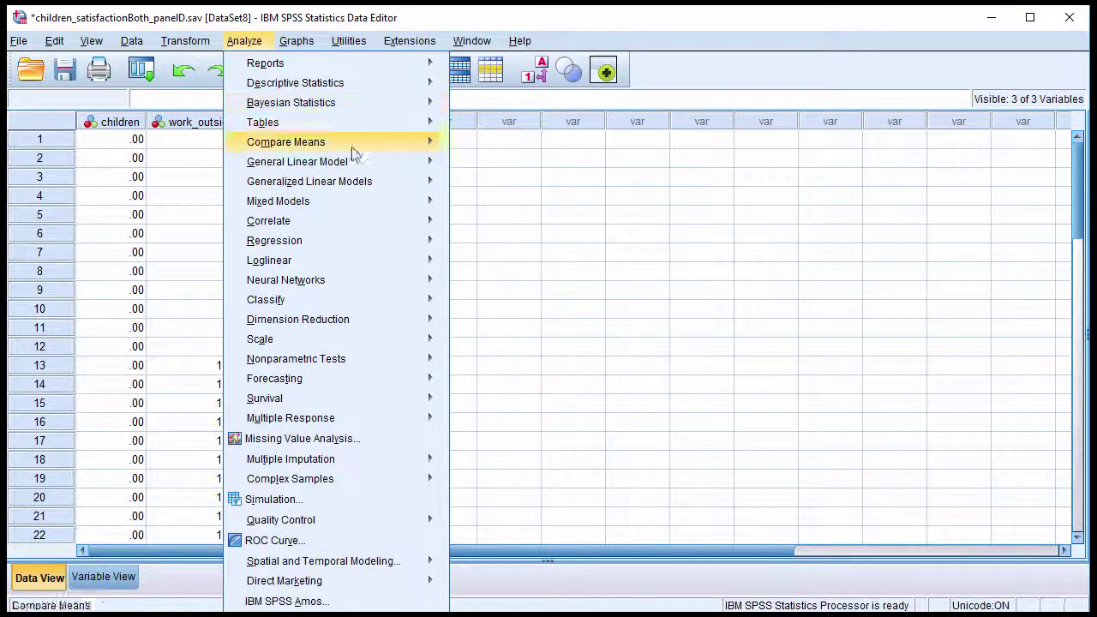
mouse_move(356, 161)
click(470, 164)
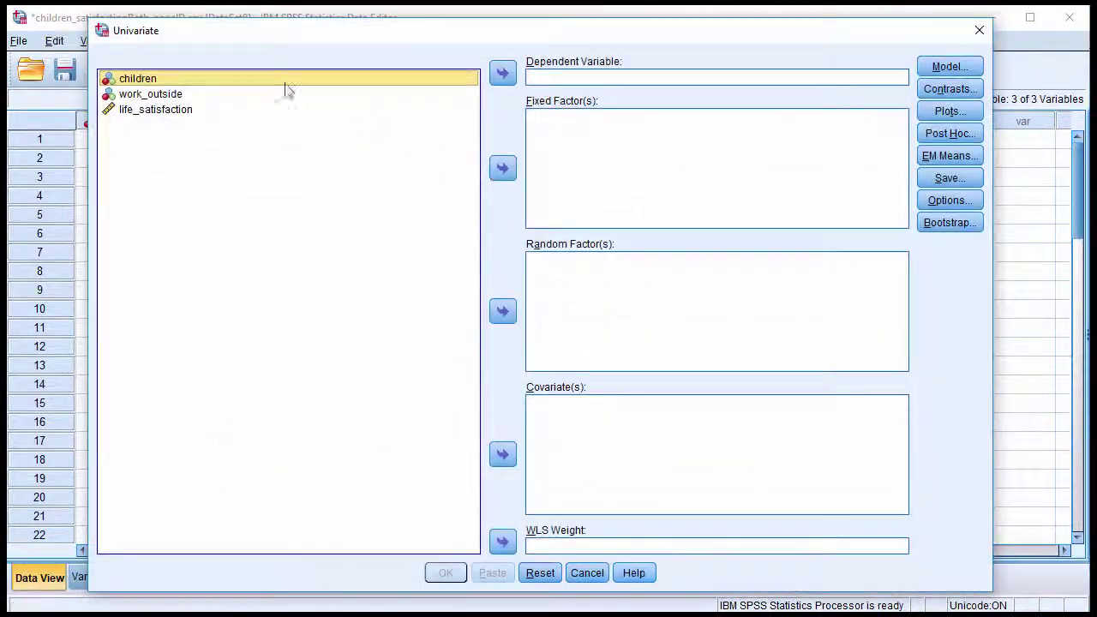
click(159, 110)
click(503, 73)
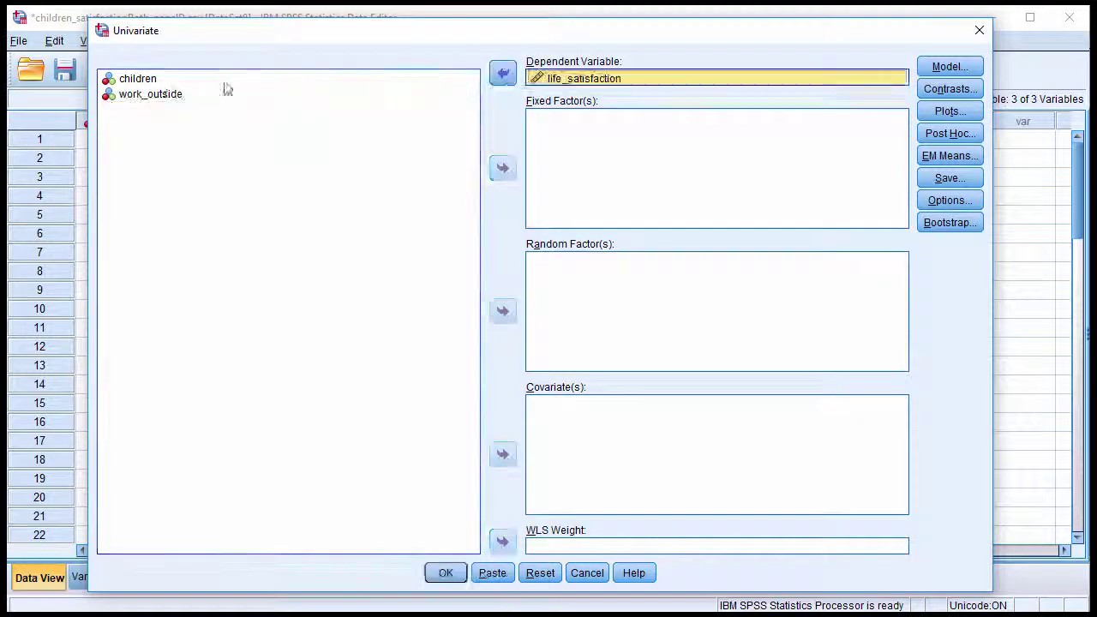
click(137, 78)
shift+click(154, 94)
click(504, 167)
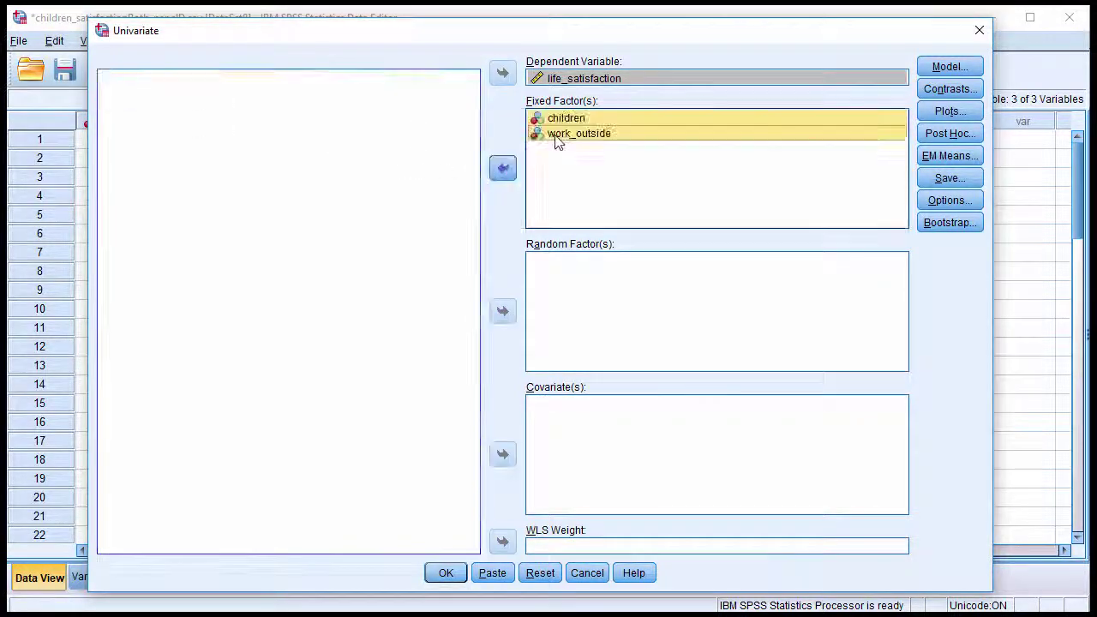
Request estimated marginal means for children*work_outside and paste the Univariate analysis as syntax.
click(928, 159)
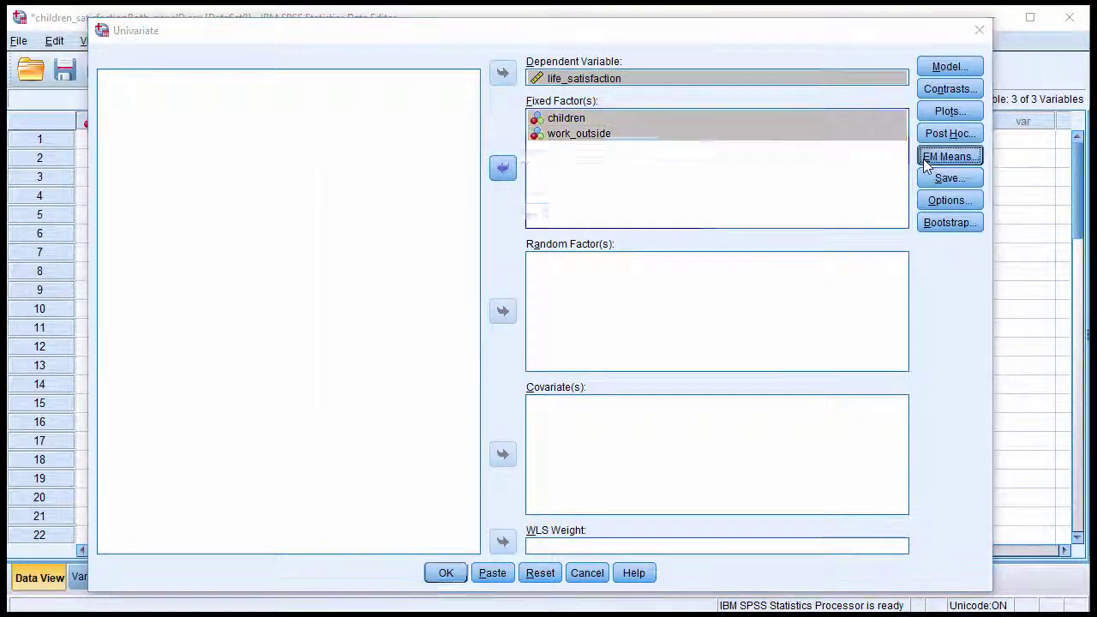
click(480, 278)
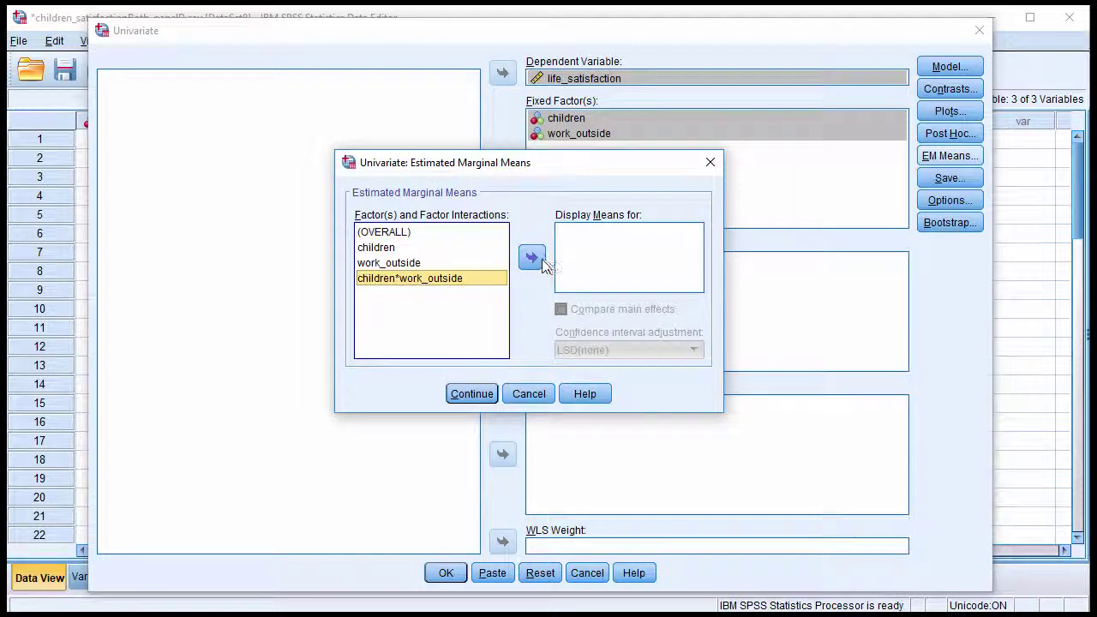
click(532, 258)
click(472, 394)
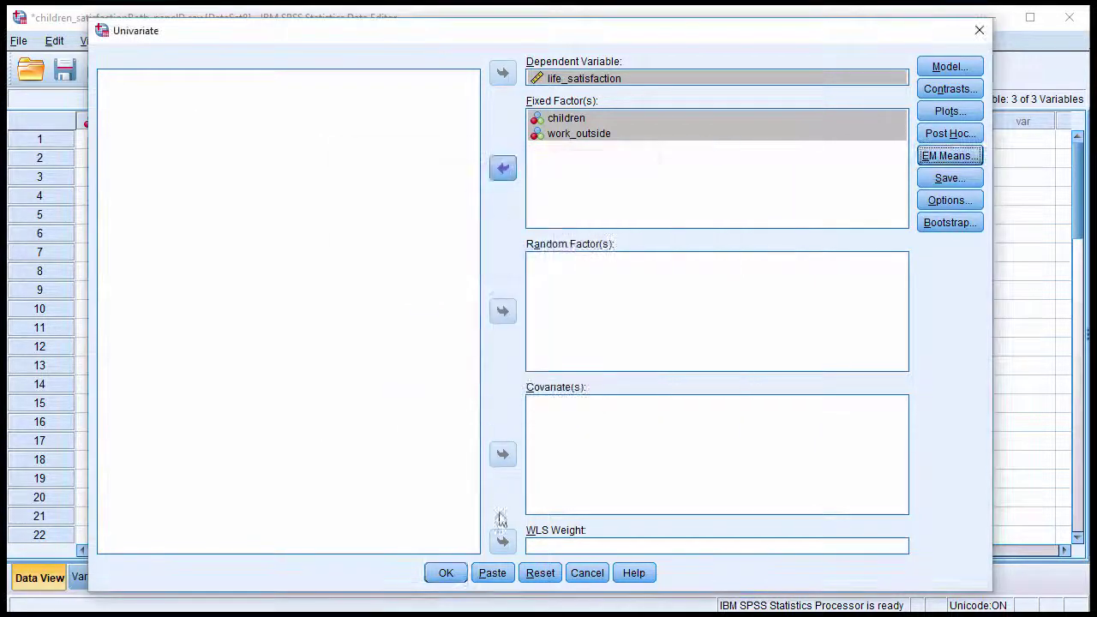
click(492, 573)
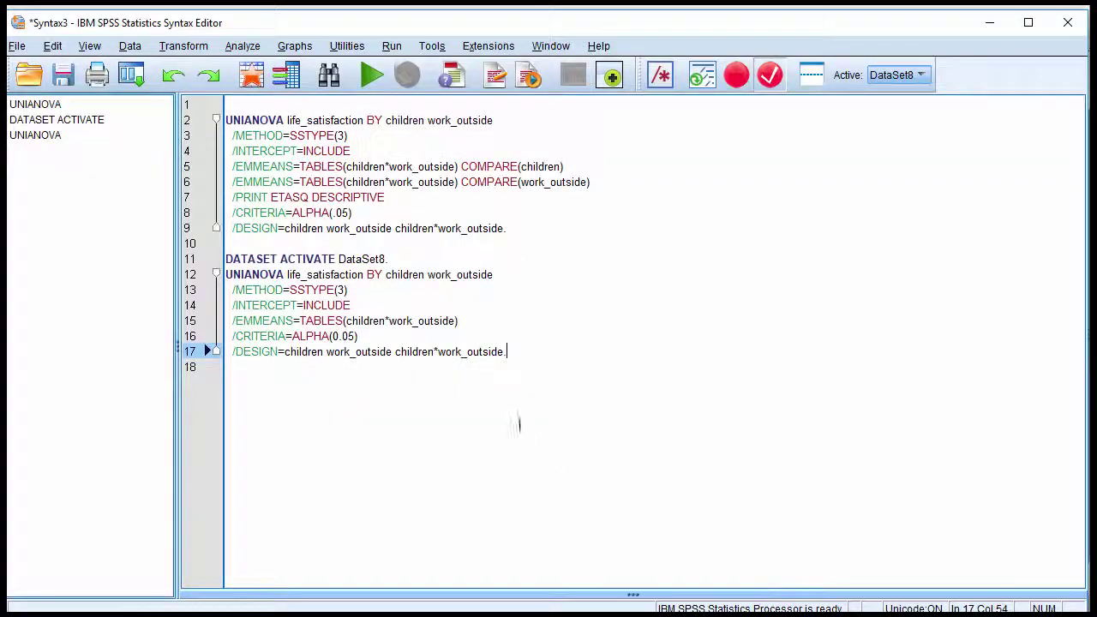
Add COMPARE(children) to the end of the EMMEANS line in the DataSet8 UNIANOVA syntax.
click(467, 324)
text(COMPARE)
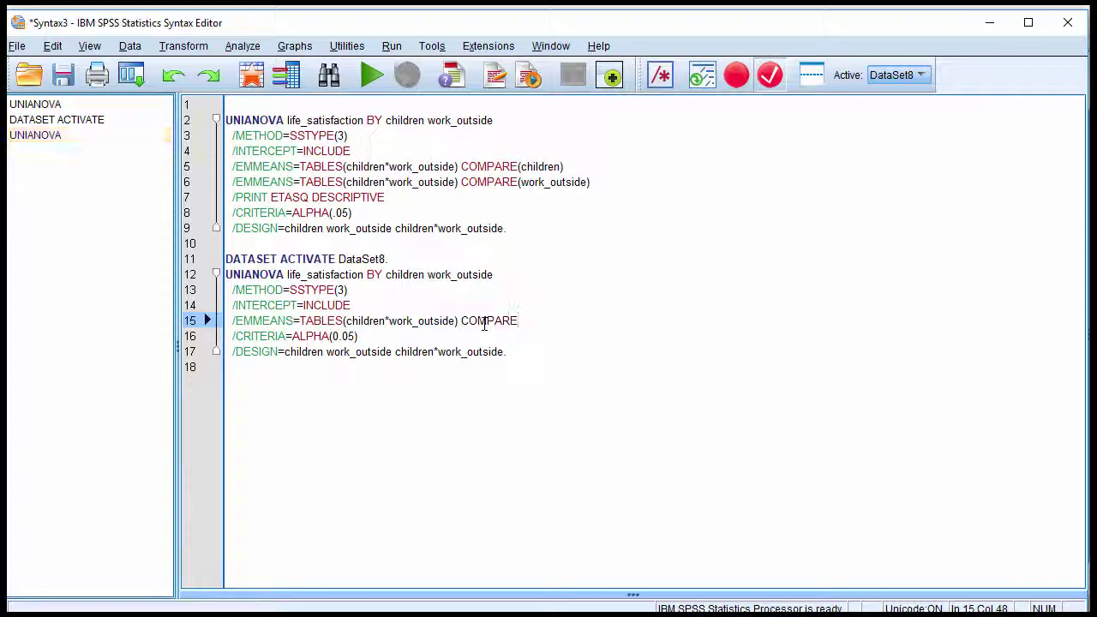
text((c)
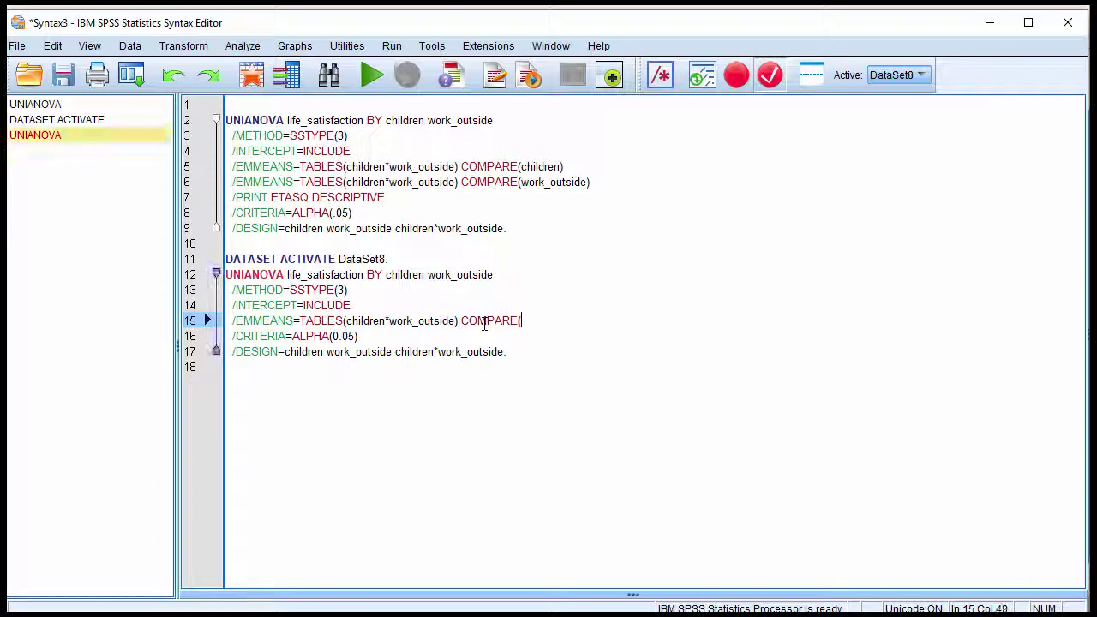
key(BackSpace)
Duplicate that EMMEANS line directly below itself and change the copy's compared factor to work_outside, giving COMPARE(work_outside).
key(shift+Left)
key(shift+Left)
key(shift+Left)
key(shift+Left)
key(shift+Left)
key(shift+Left)
key(shift+Left)
key(shift+Left)
key(shift+Left)
key(shift+Left)
key(shift+Left)
key(shift+Left)
key(shift+Left)
key(shift+Left)
key(shift+Left)
key(shift+Left)
key(shift+Left)
key(shift+Left)
key(shift+Left)
key(shift+Left)
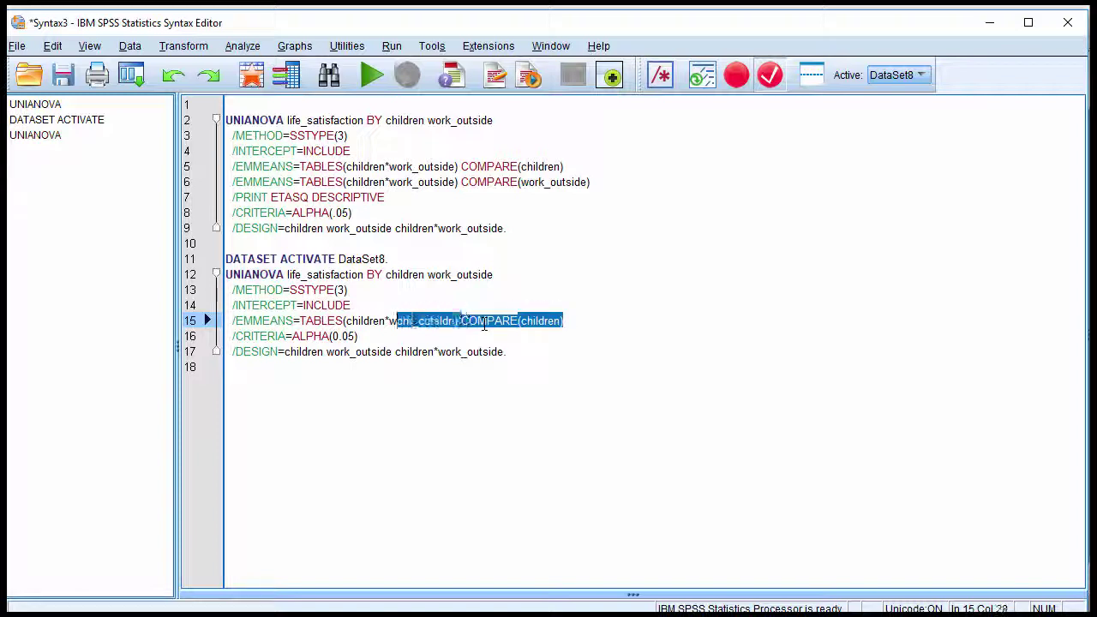
key(shift+Left)
key(shift+Left)
key(ctrl+c)
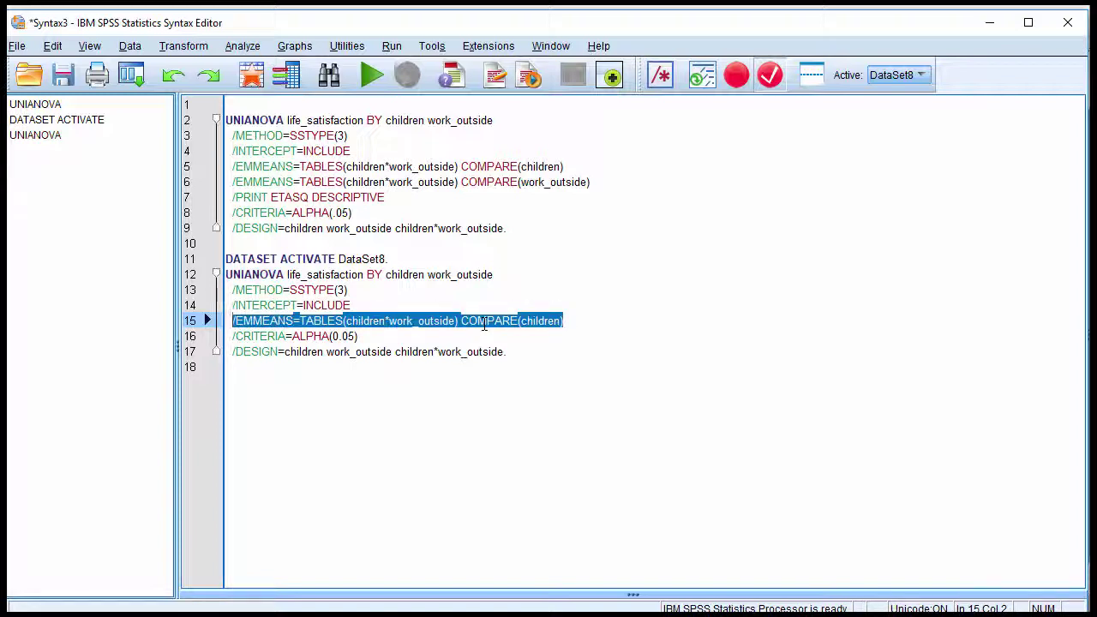
click(575, 325)
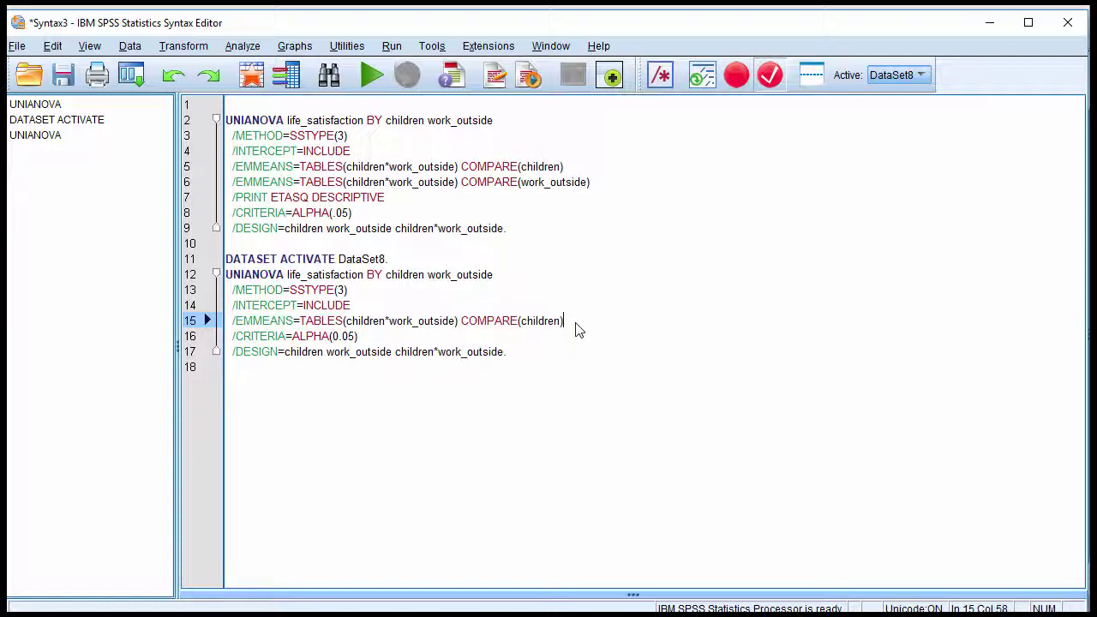
key(Return)
key(ctrl+v)
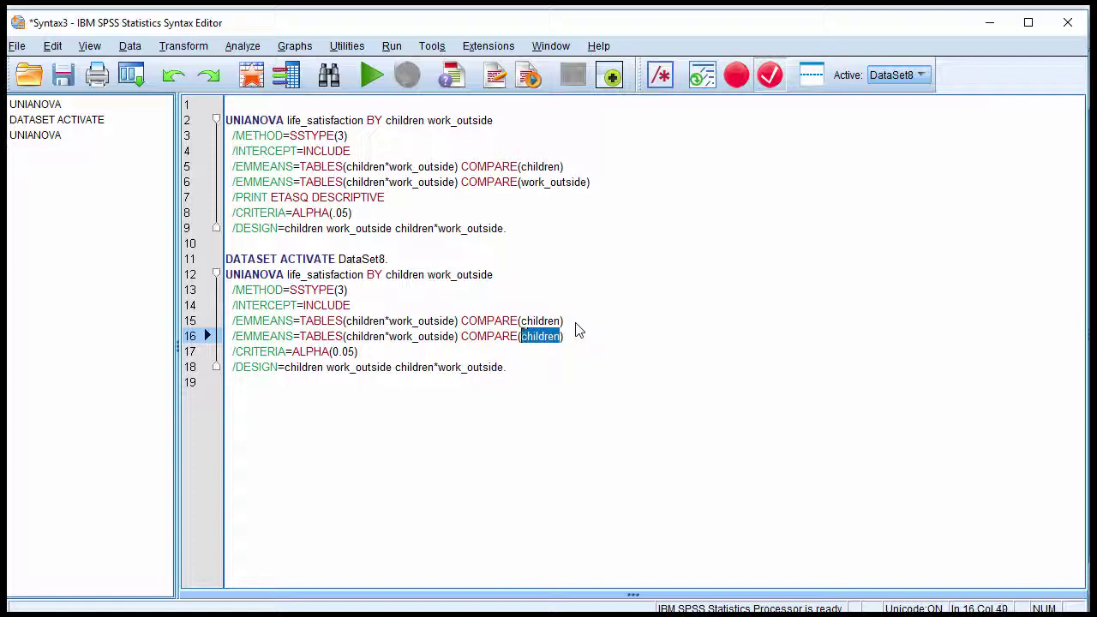
text(work_outs)
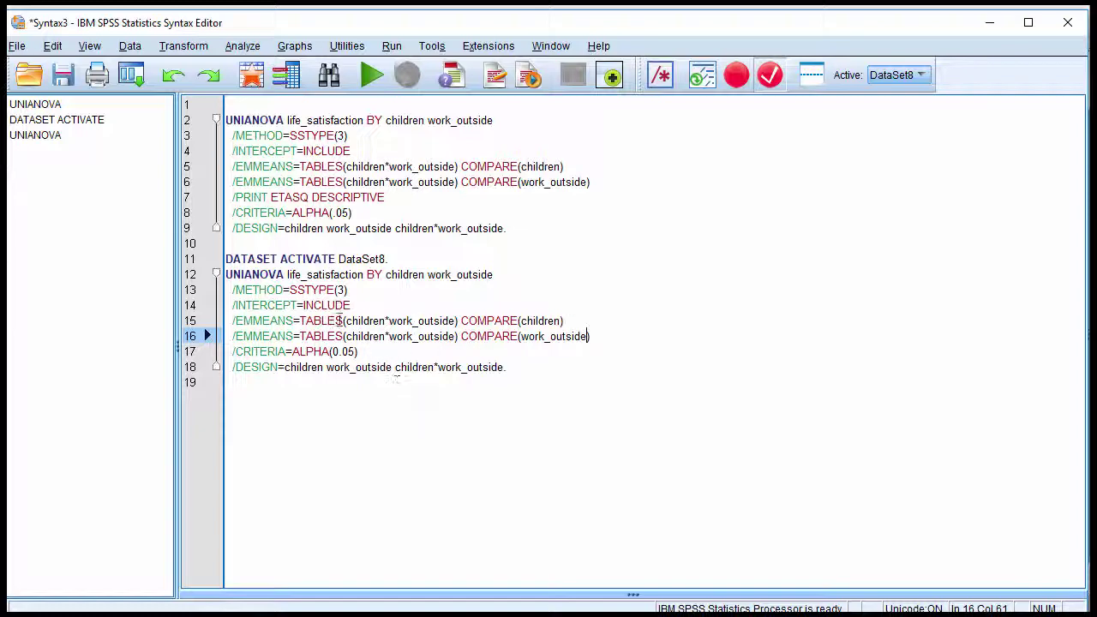
Run only the DATASET ACTIVATE and UNIANOVA syntax block for DataSet8.
drag(486, 377, 226, 243)
click(392, 45)
click(416, 89)
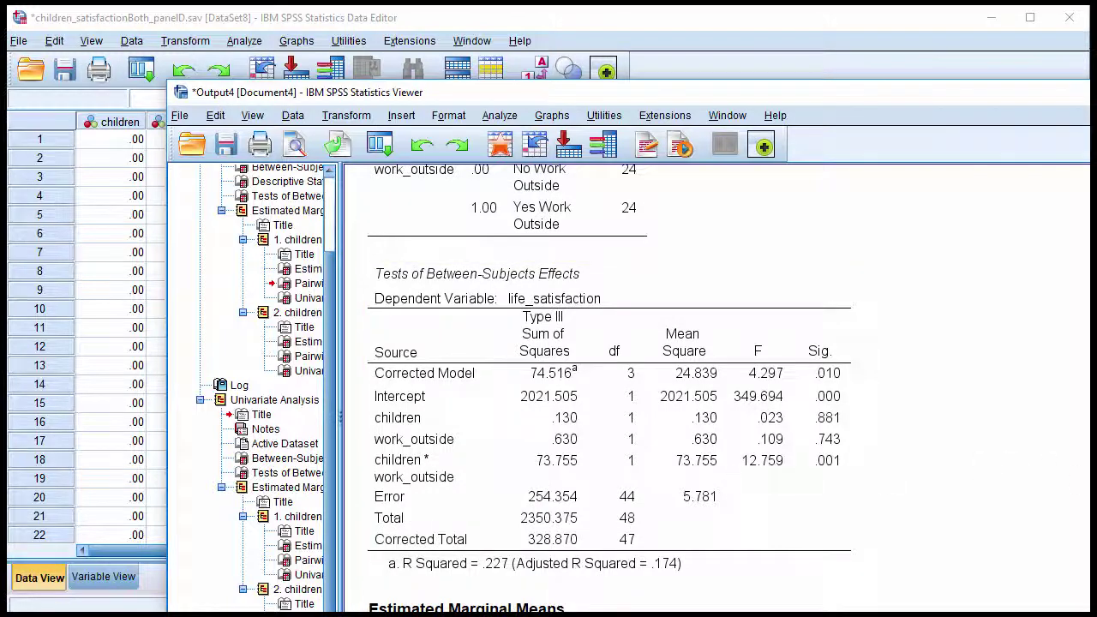
Switch to the Word document and compare Panel D's reported interaction F and p with the children*work_outside row of the between-subjects effects table.
key(alt+Tab)
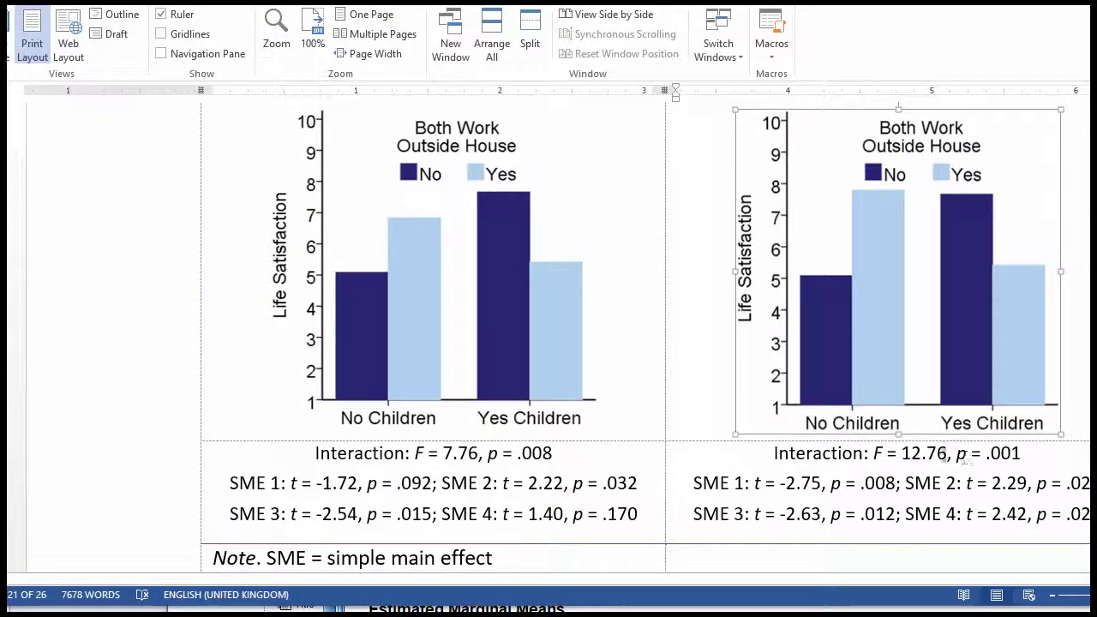
drag(890, 454, 921, 454)
click(1004, 461)
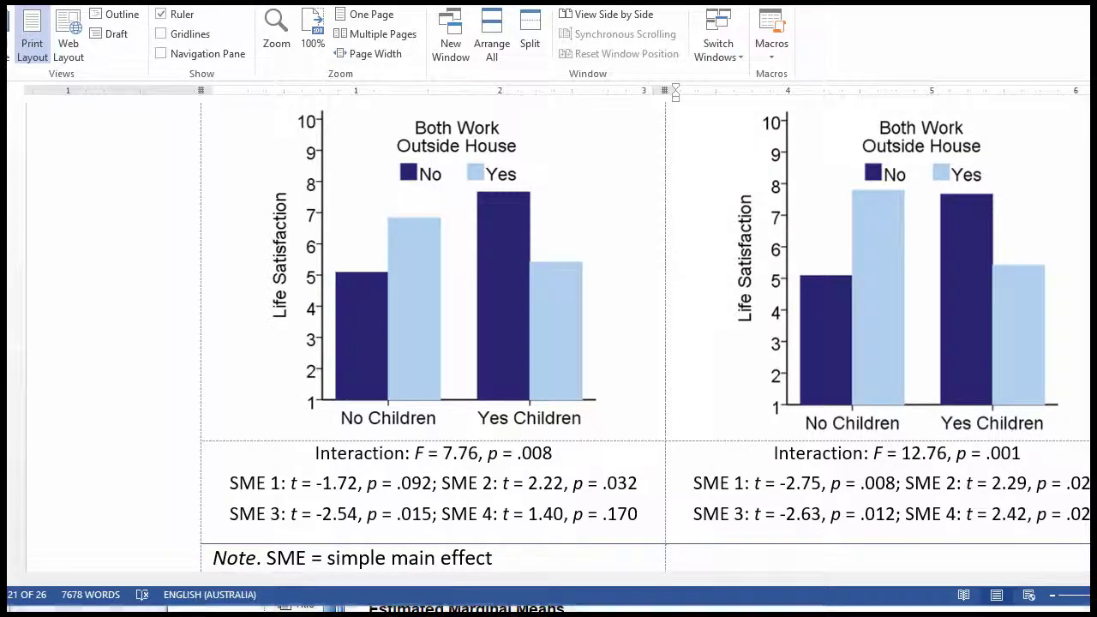
Compare the pairwise comparisons of children within each work_outside level in the SPSS output with Panel D's SME 3 and SME 4 in Word.
key(alt+Tab)
scroll(819, 485, down, 5)
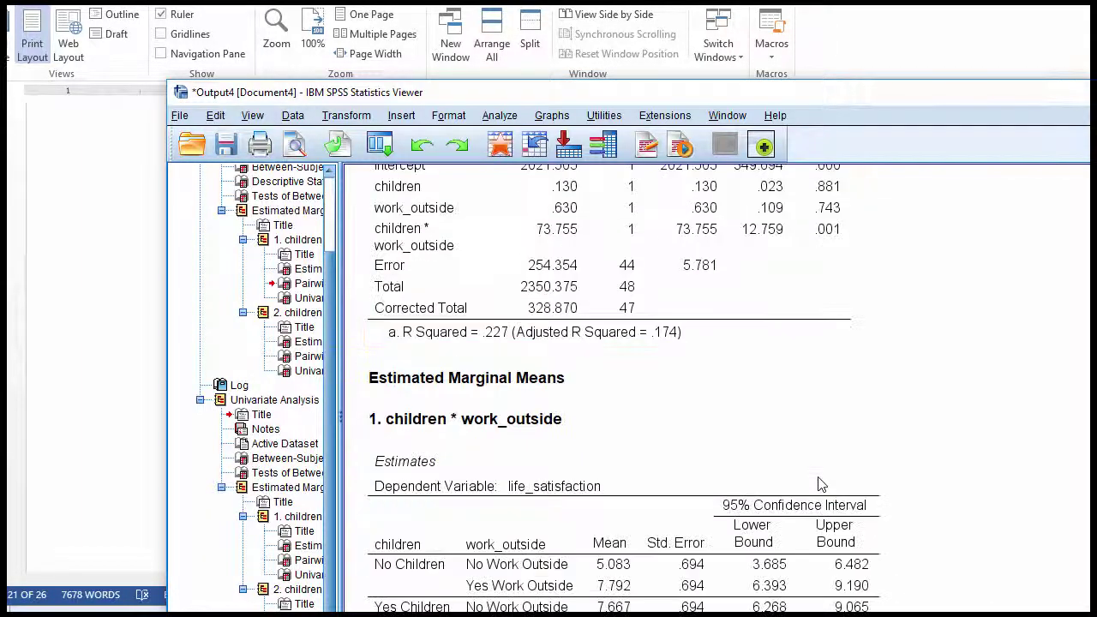
scroll(819, 484, down, 8)
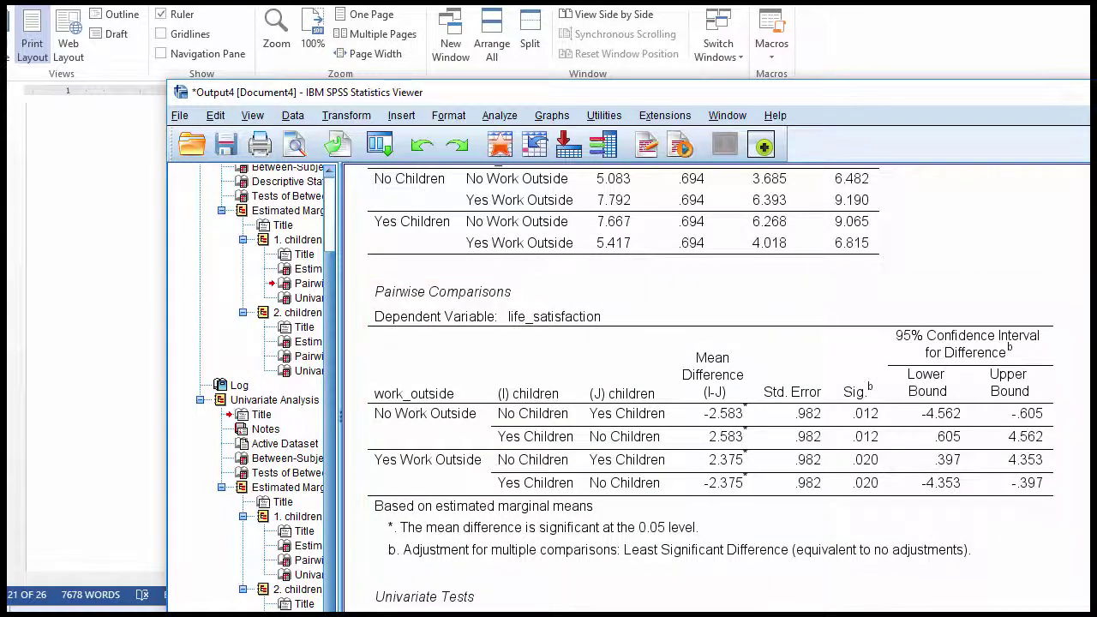
key(alt+Tab)
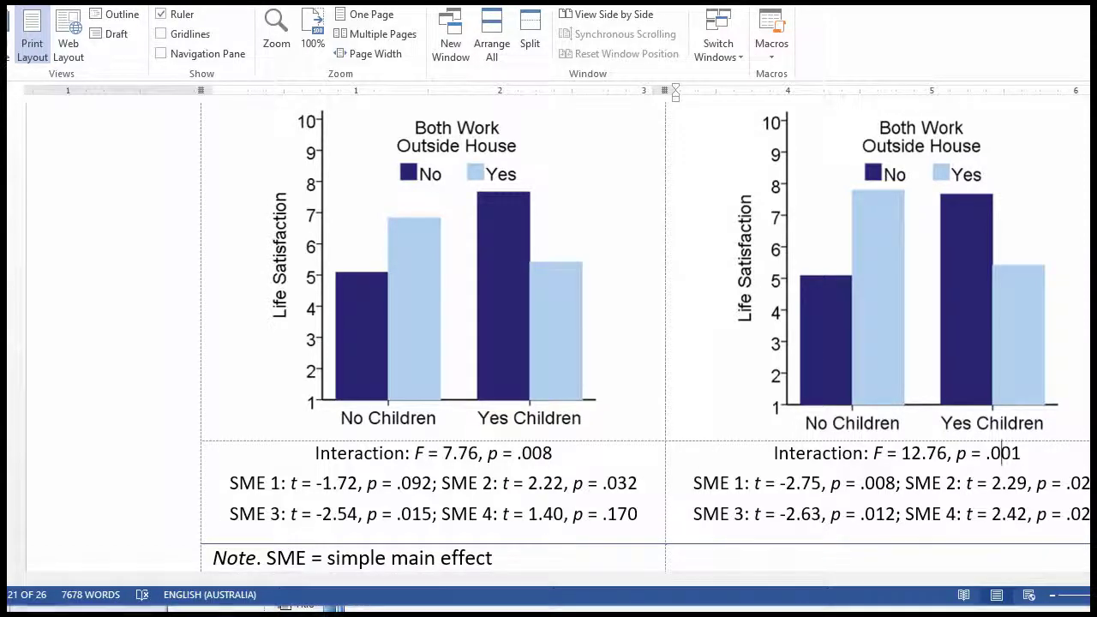
key(alt+Tab)
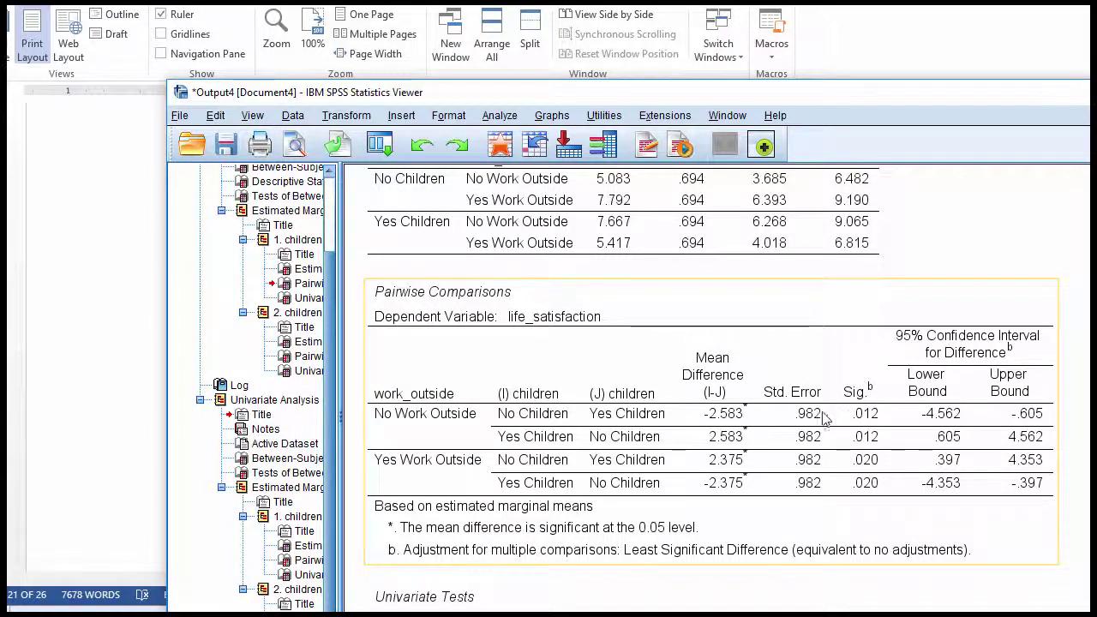
key(alt+Tab)
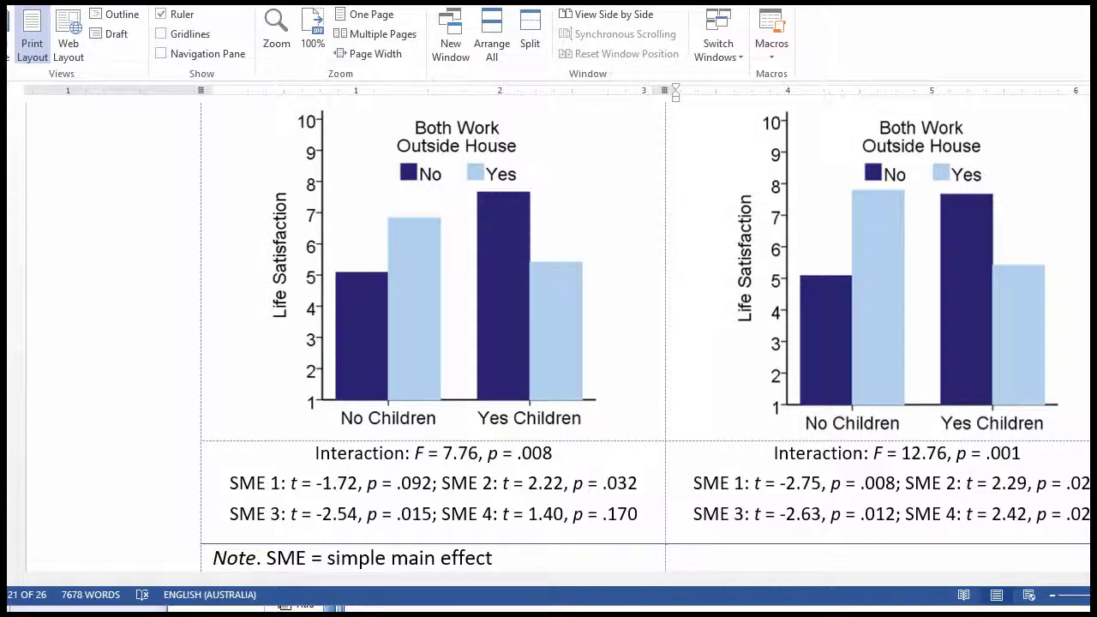
key(alt+Tab)
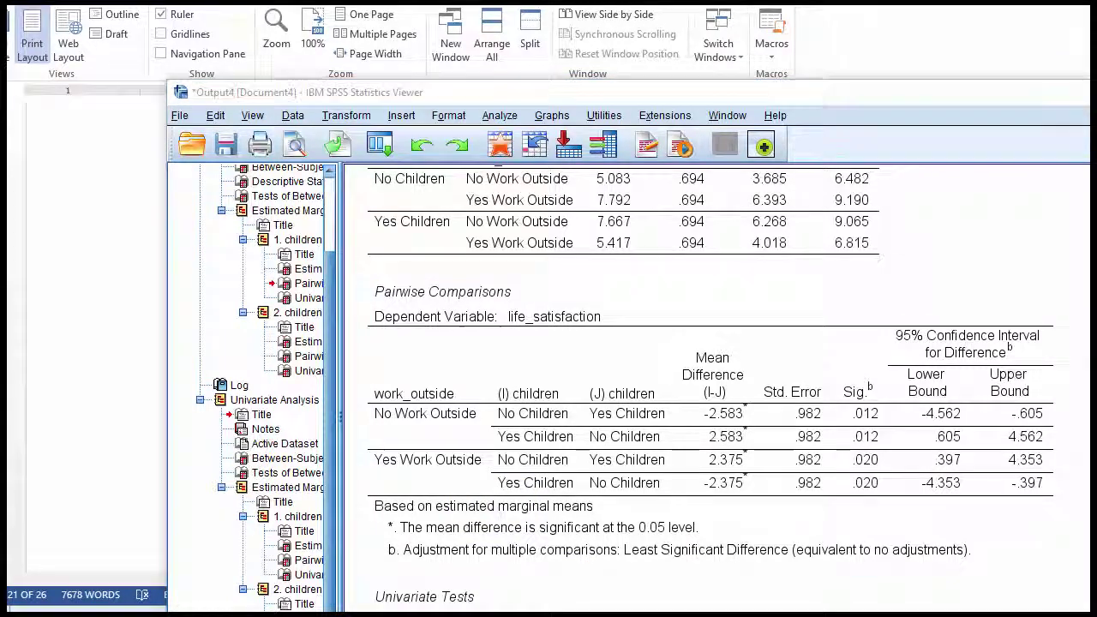
key(alt+Tab)
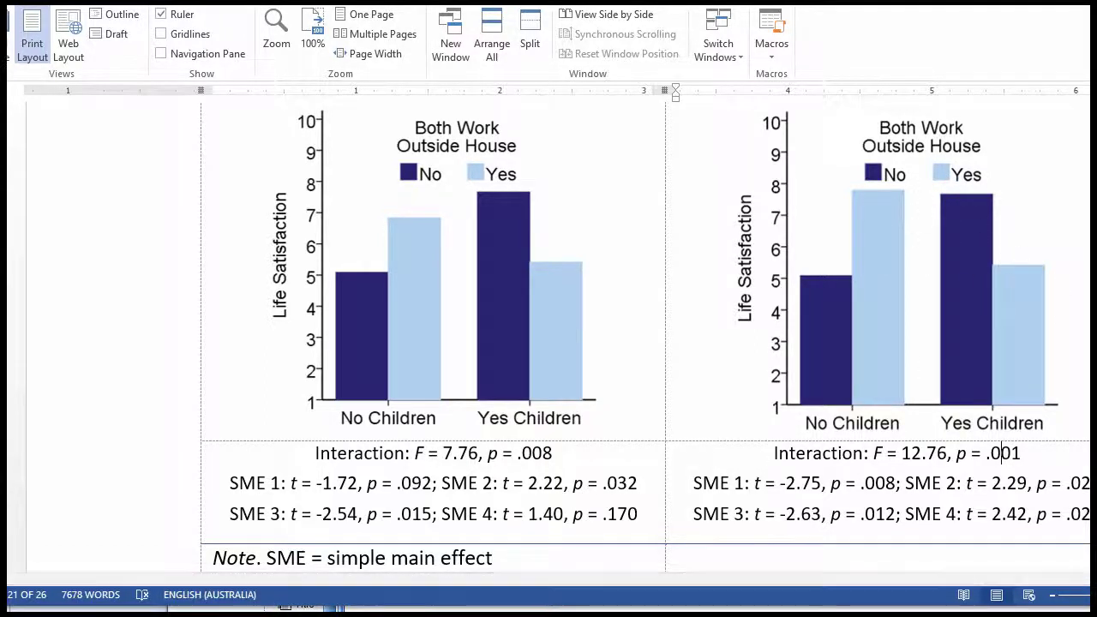
key(alt+Tab)
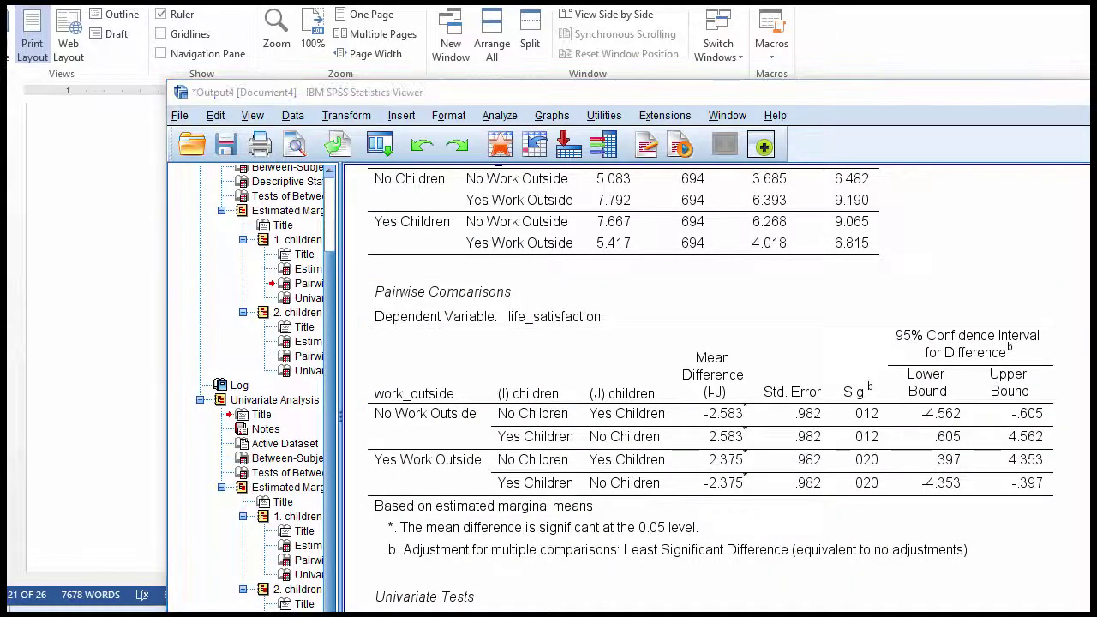
key(alt+Tab)
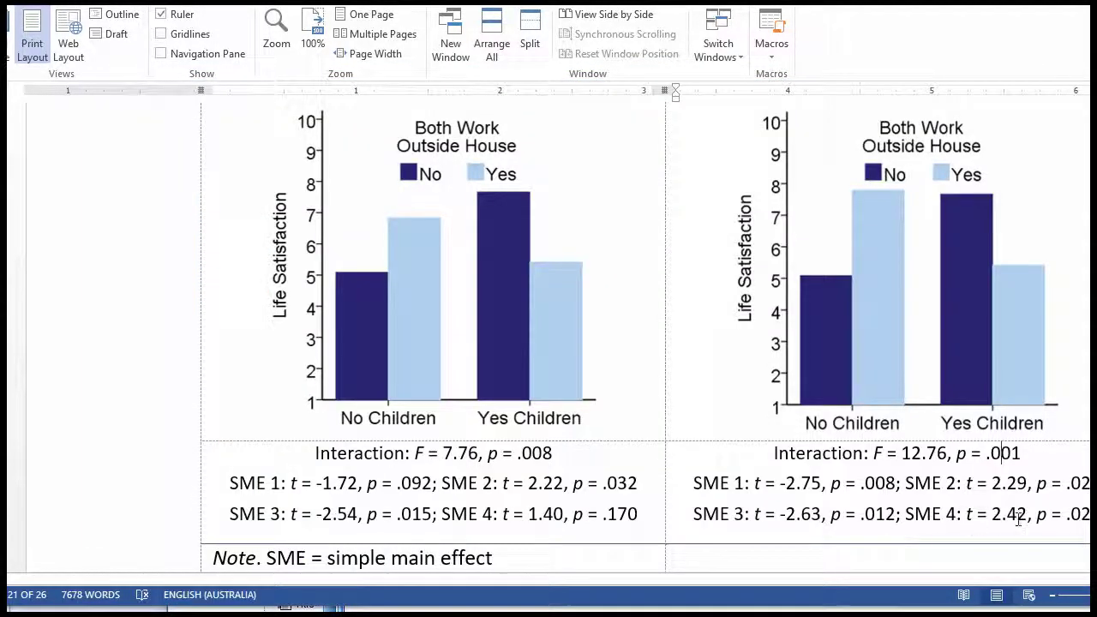
drag(1037, 514, 1091, 514)
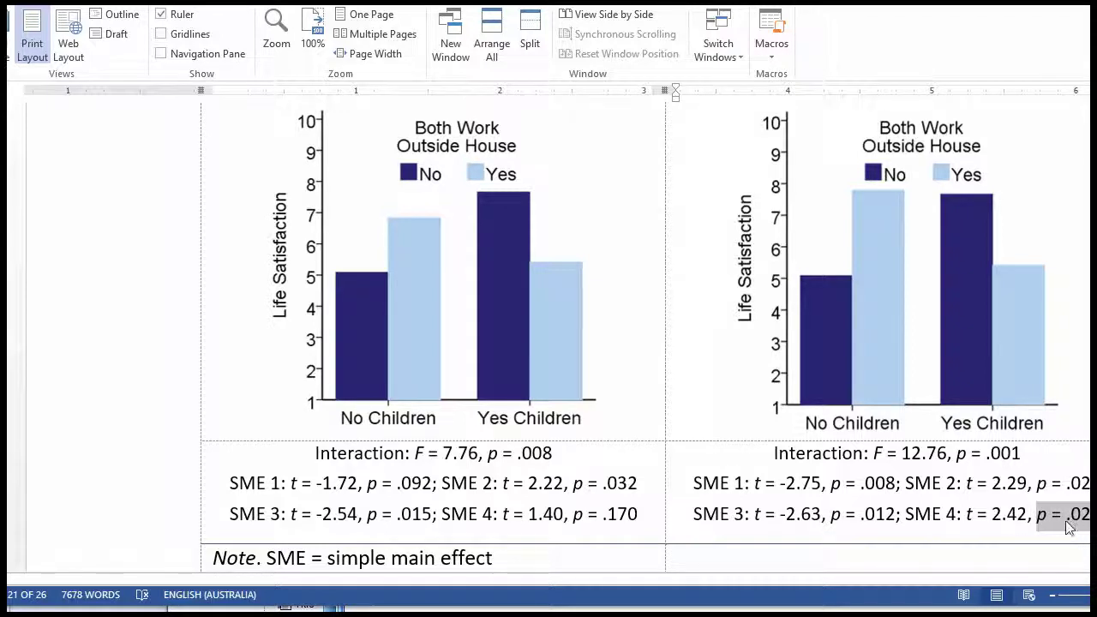
Compare the pairwise comparisons of work_outside within each children level in the SPSS output with Panel D's SME 1 and SME 2 in Word.
click(967, 482)
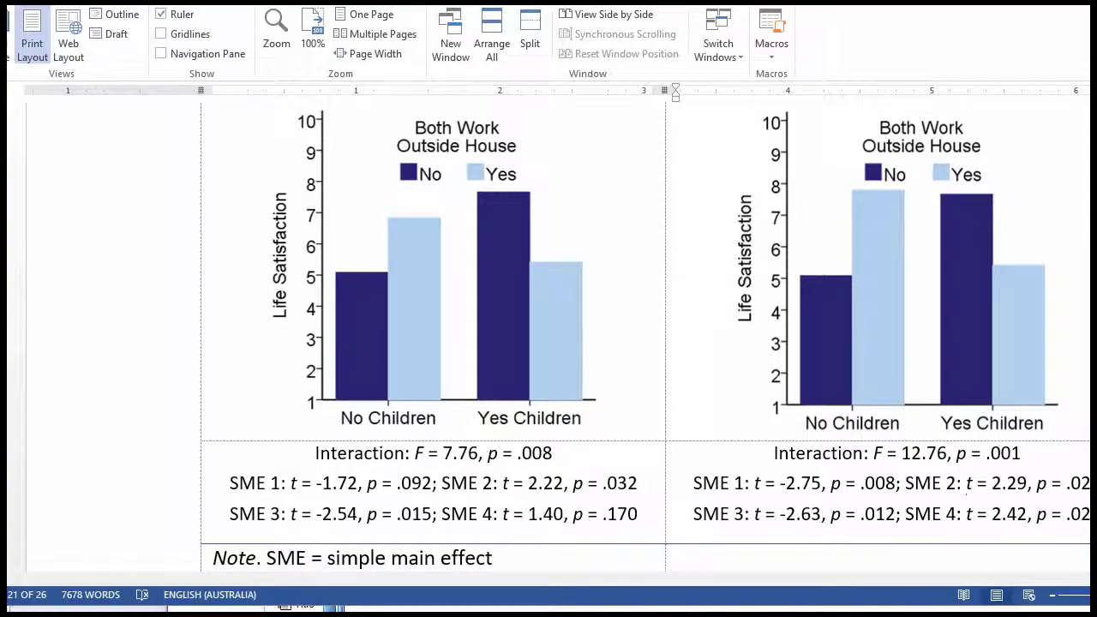
key(alt+Tab)
scroll(896, 551, down, 15)
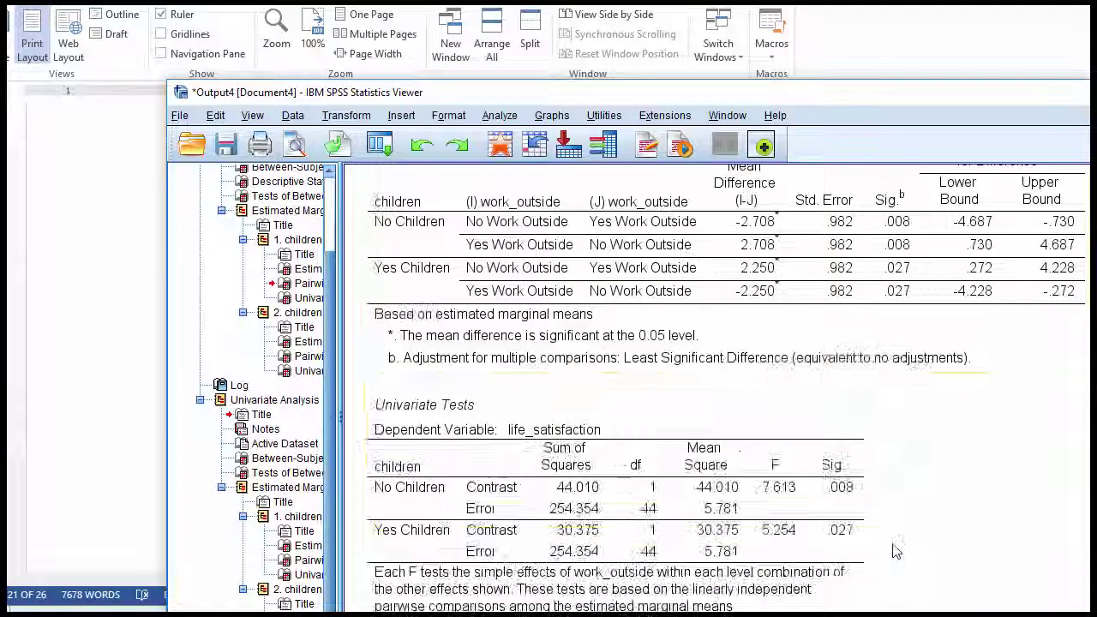
scroll(894, 551, up, 5)
click(399, 382)
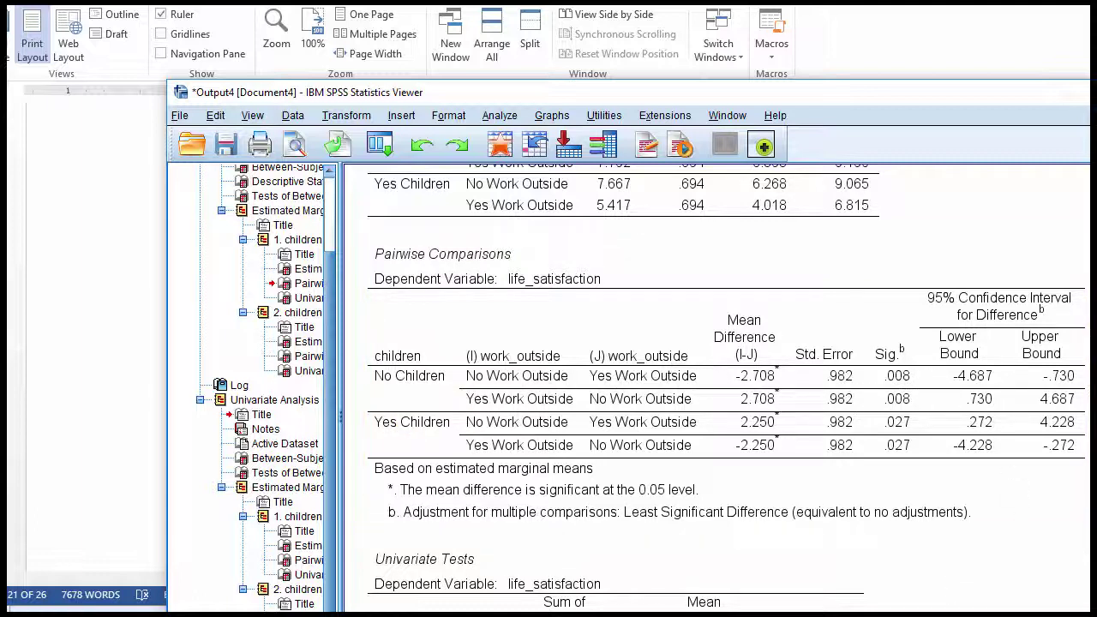
key(alt+Tab)
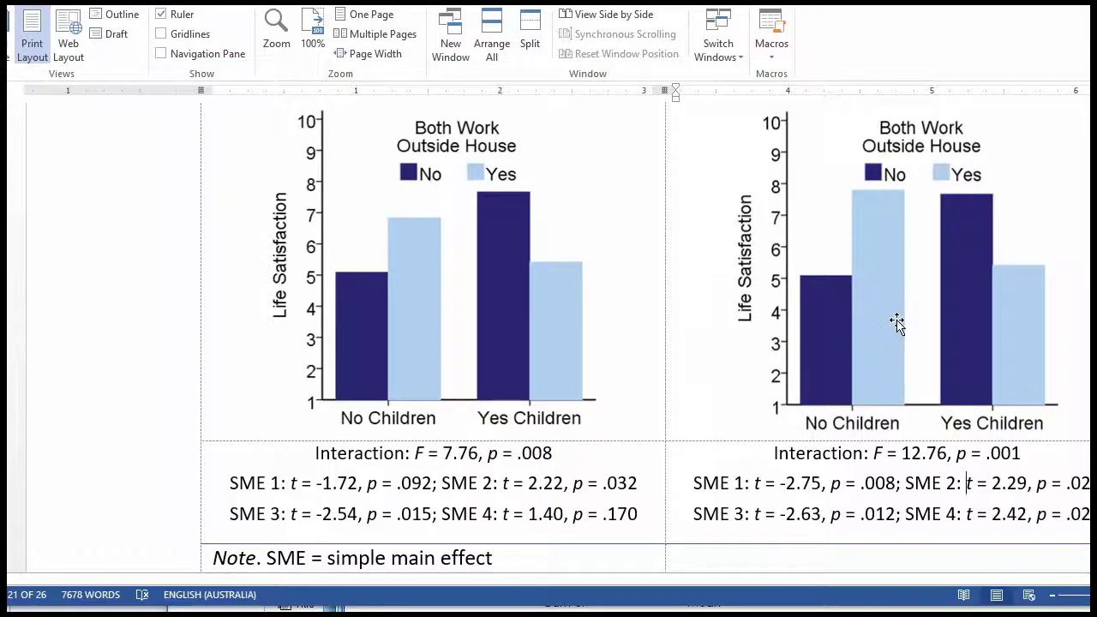
double_click(876, 483)
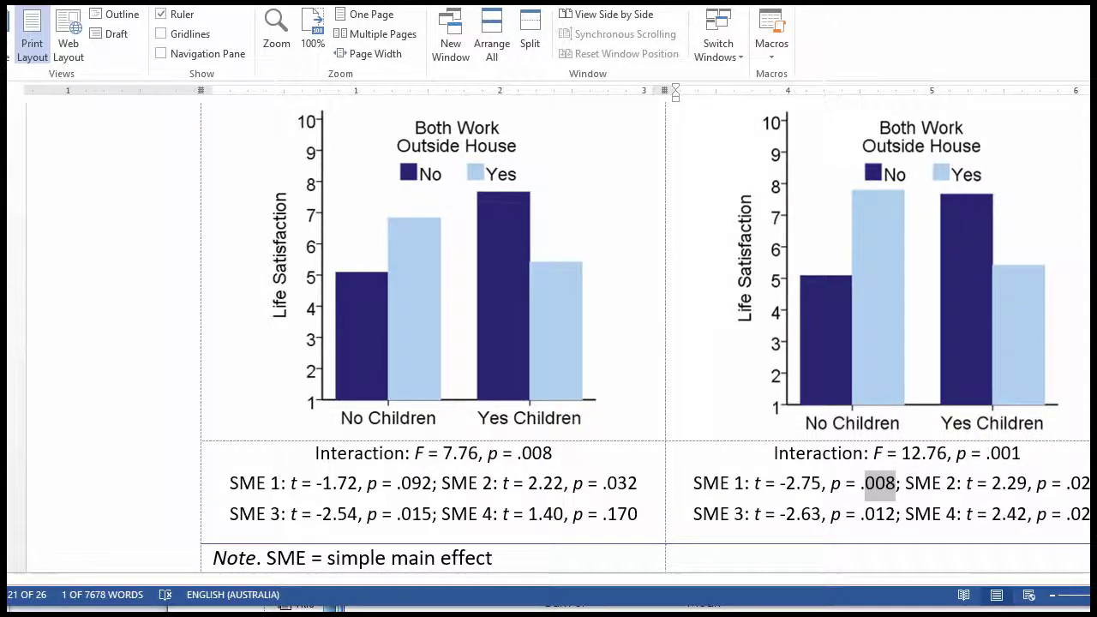
key(alt+Tab)
click(982, 403)
scroll(813, 373, down, 3)
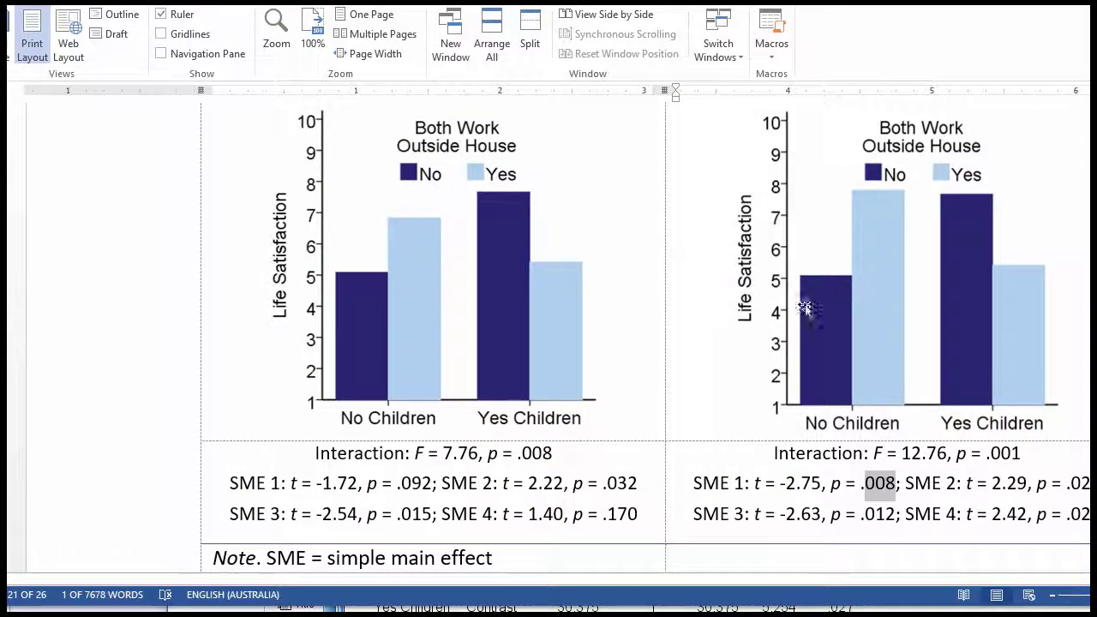
Examine the bar charts, interactions and simple main effects across Panels A to D of Figure C9.7 in the Word document.
scroll(465, 368, up, 10)
scroll(461, 367, down, 3)
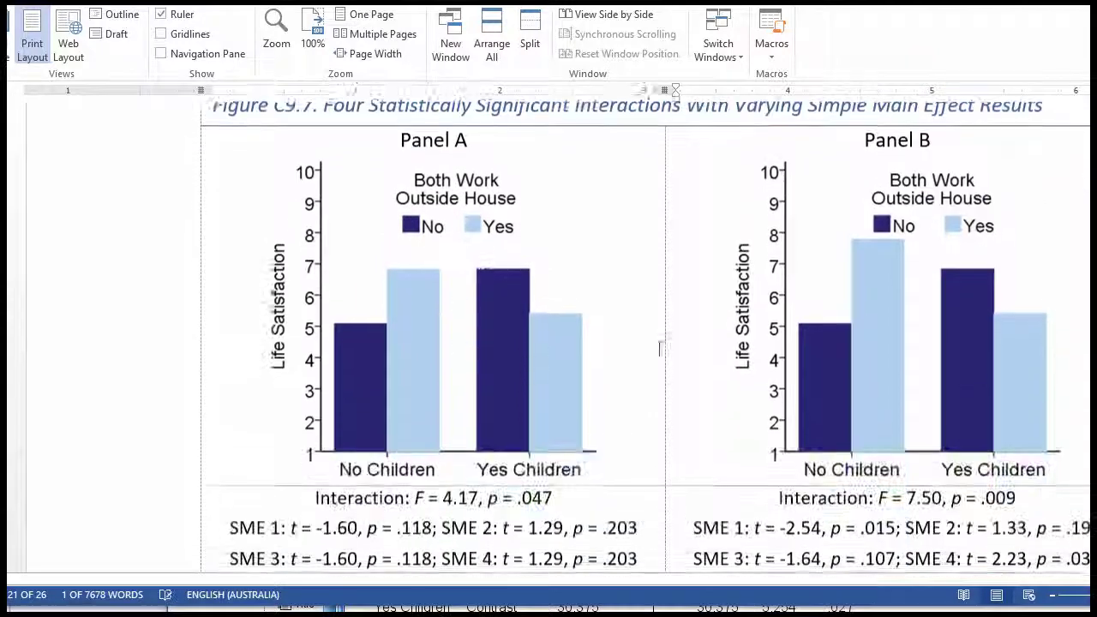
scroll(873, 341, down, 2)
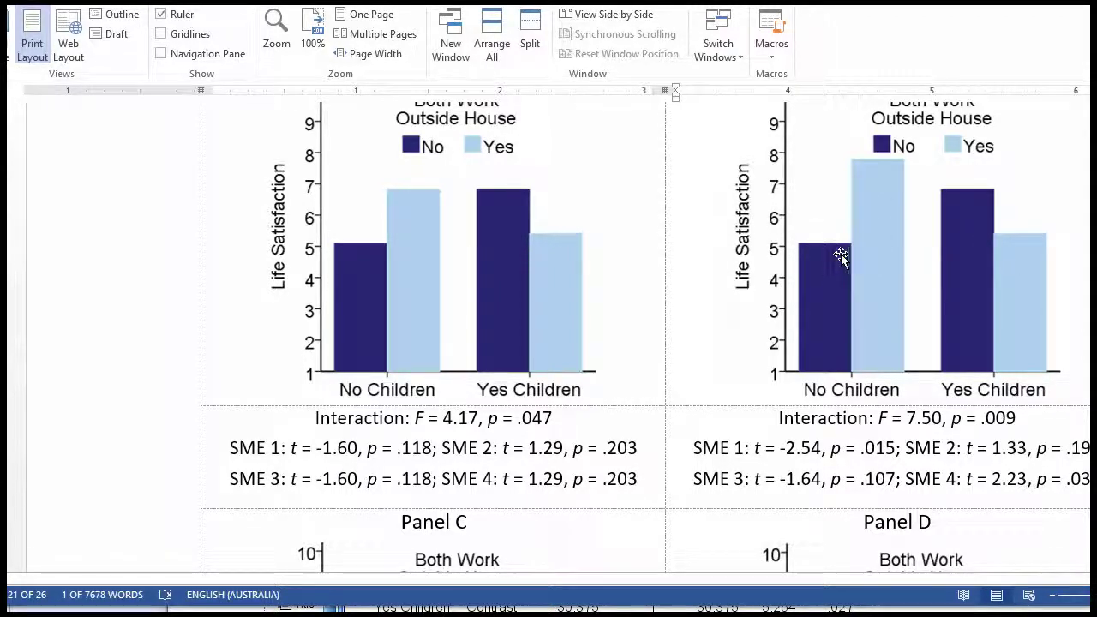
scroll(568, 392, down, 5)
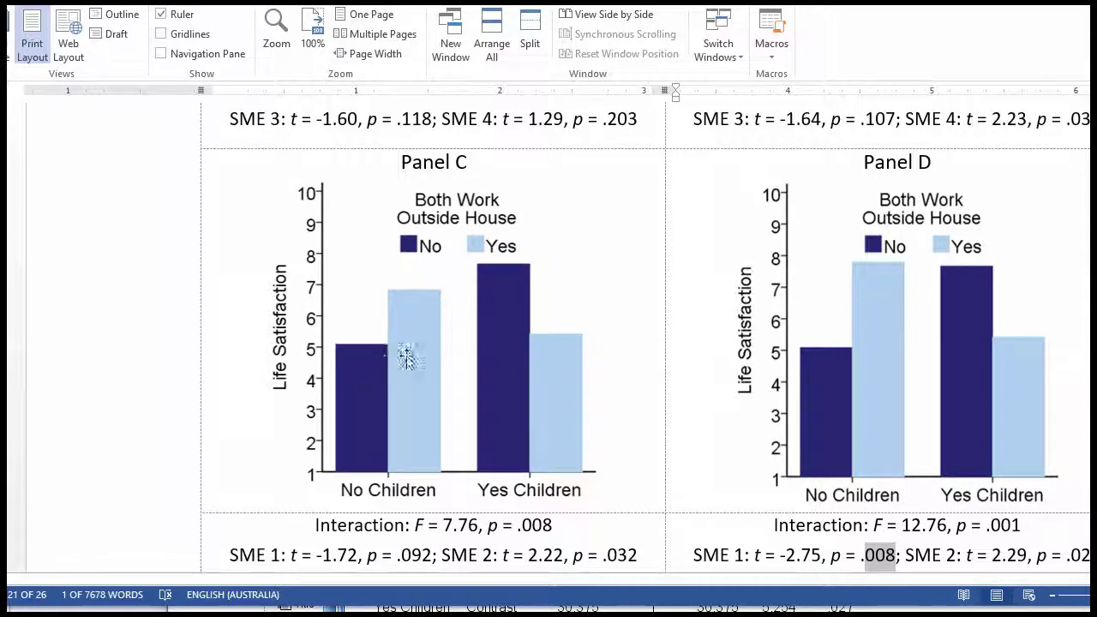
scroll(387, 373, up, 5)
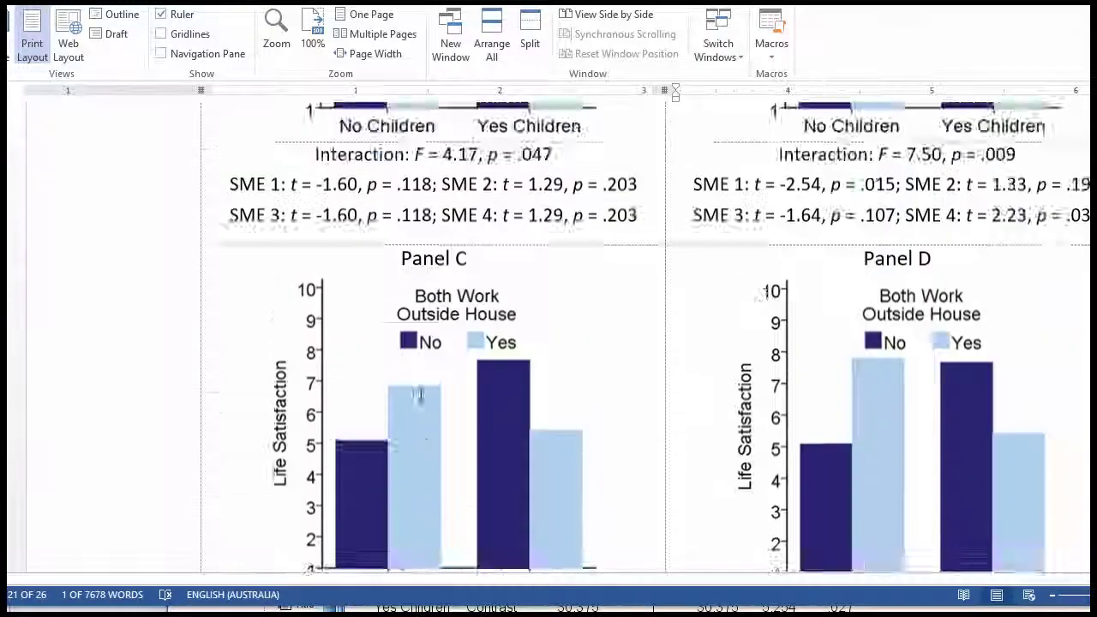
scroll(412, 396, down, 6)
scroll(413, 393, up, 4)
scroll(412, 396, up, 3)
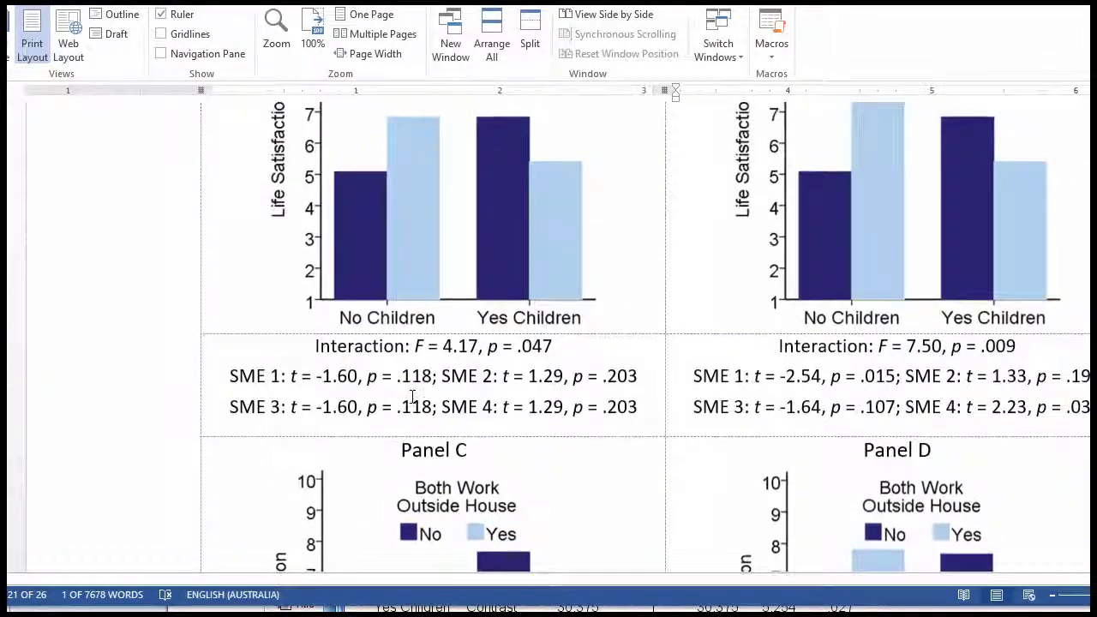
scroll(412, 399, down, 3)
scroll(411, 399, down, 4)
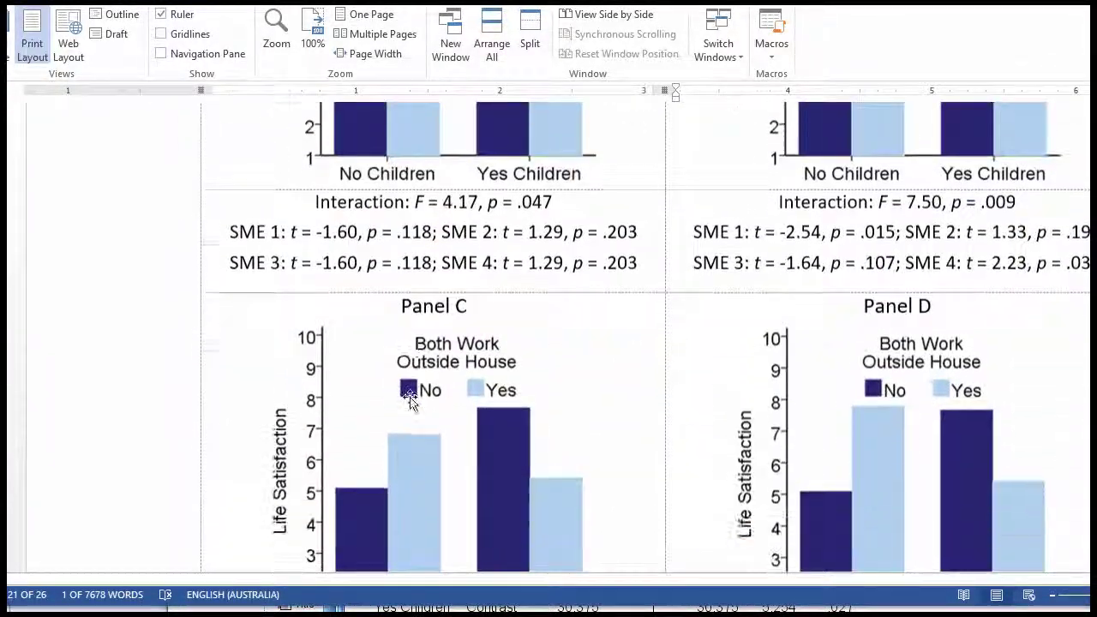
scroll(412, 400, down, 2)
scroll(409, 401, up, 4)
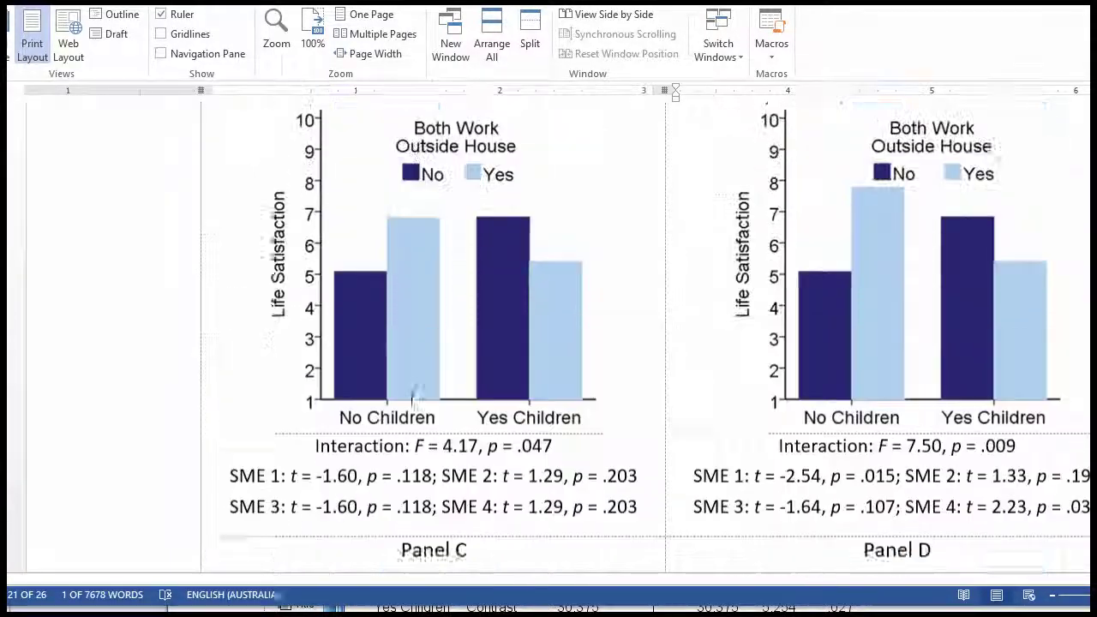
Highlight Panel A's interaction statistics in Figure C9.7 and examine the simple main effects reported beneath them.
drag(554, 492, 315, 492)
click(543, 519)
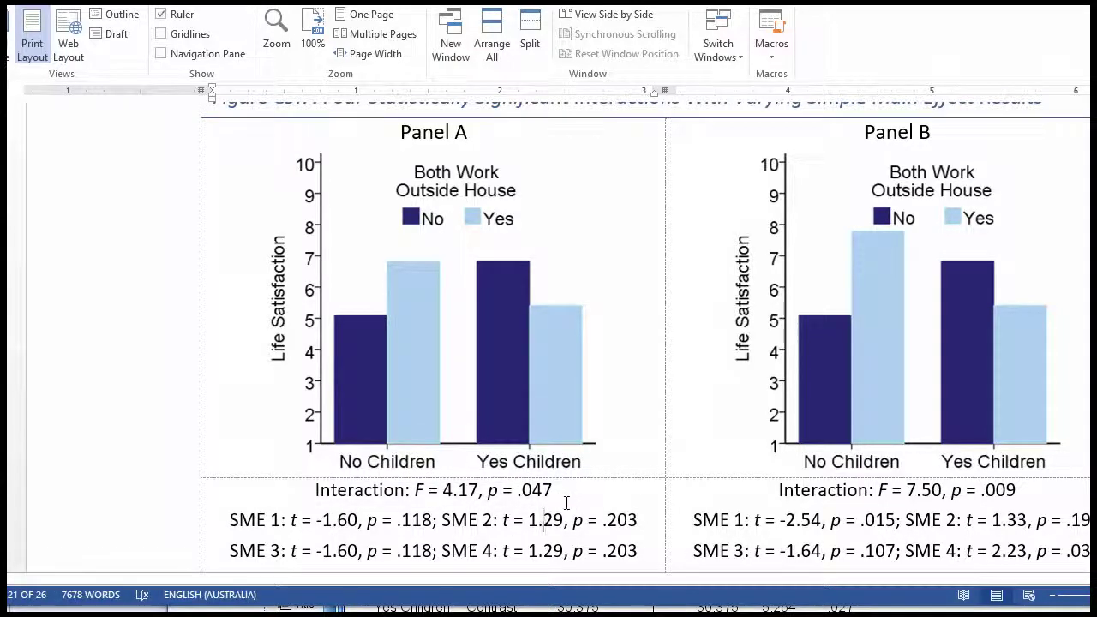
scroll(566, 503, down, 1)
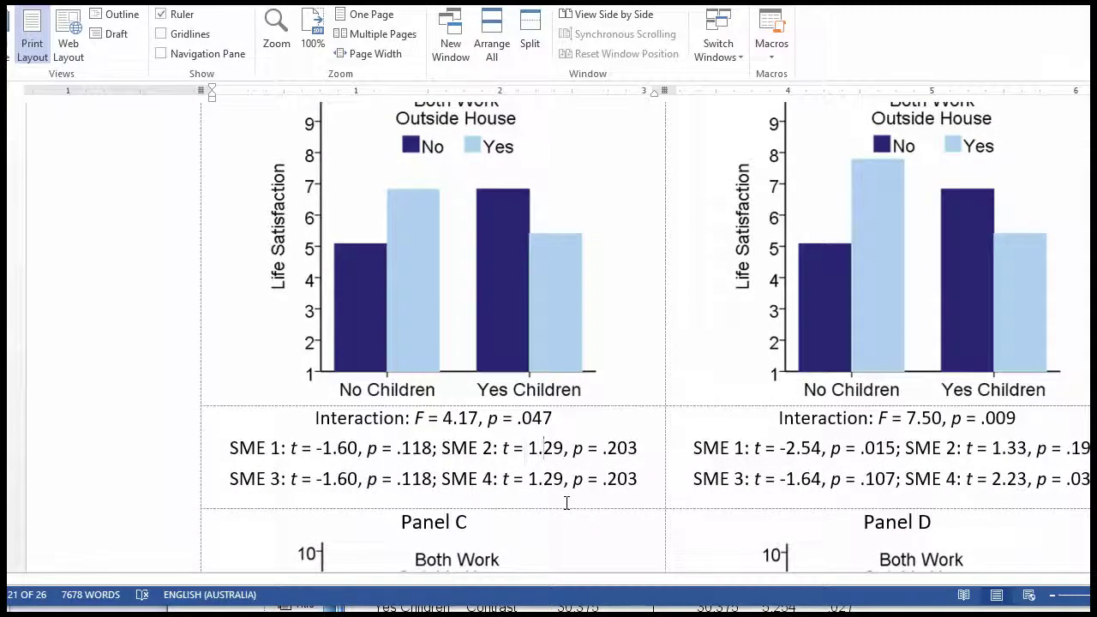